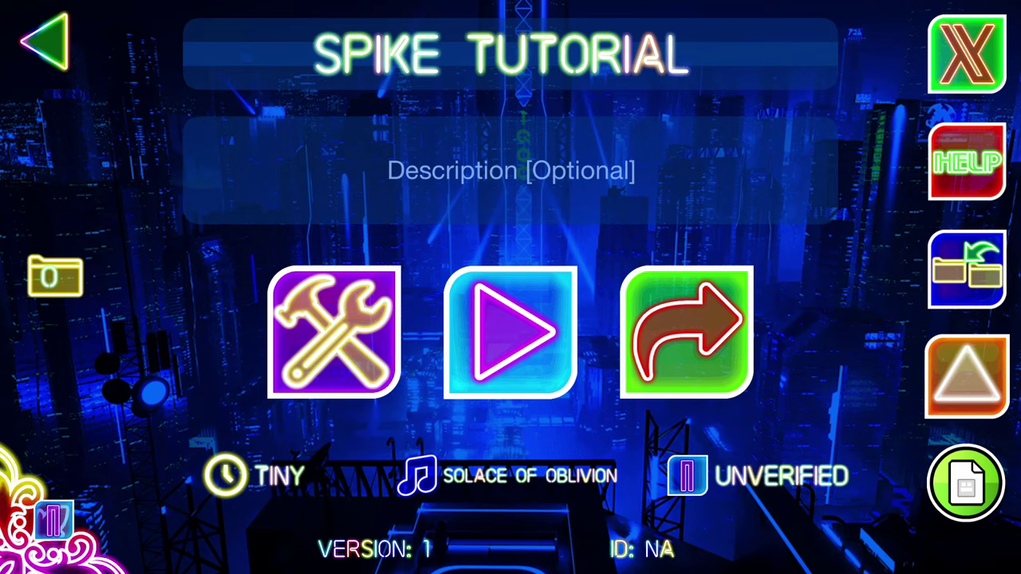
# Open the Spike Tutorial level in the editor and place a large black gradient spike with all layers shown.
pyautogui.click(323, 344)
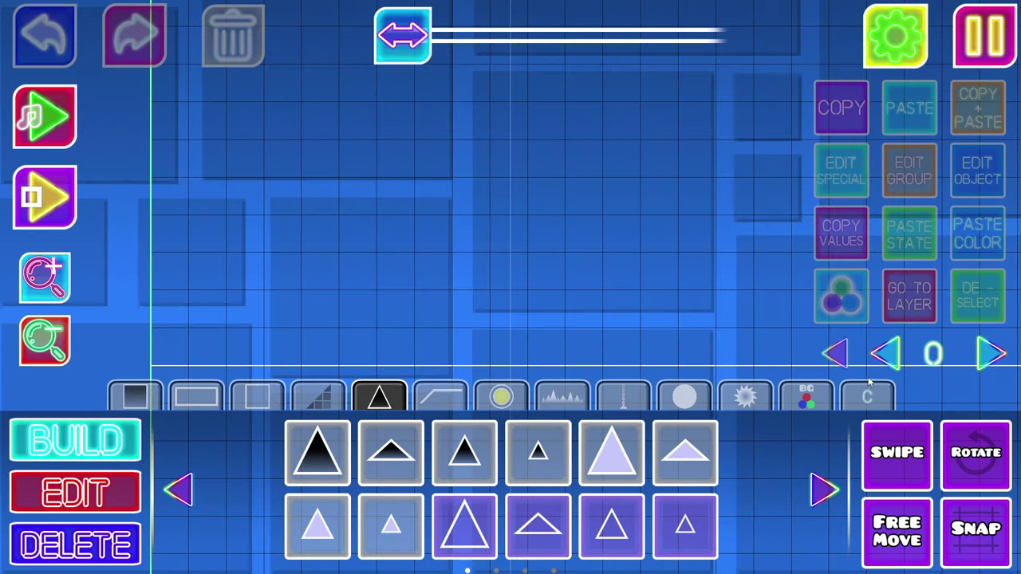
pyautogui.click(836, 358)
pyautogui.scroll(-1, 373, 412)
pyautogui.click(509, 402)
pyautogui.click(380, 399)
pyautogui.click(319, 445)
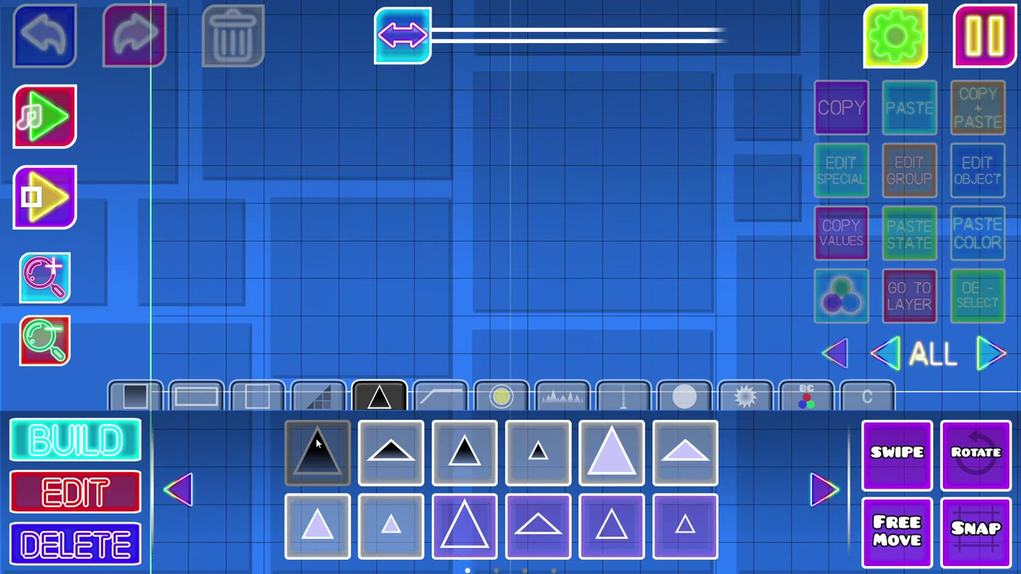
pyautogui.scroll(-1, 693, 174)
pyautogui.scroll(2, 462, 308)
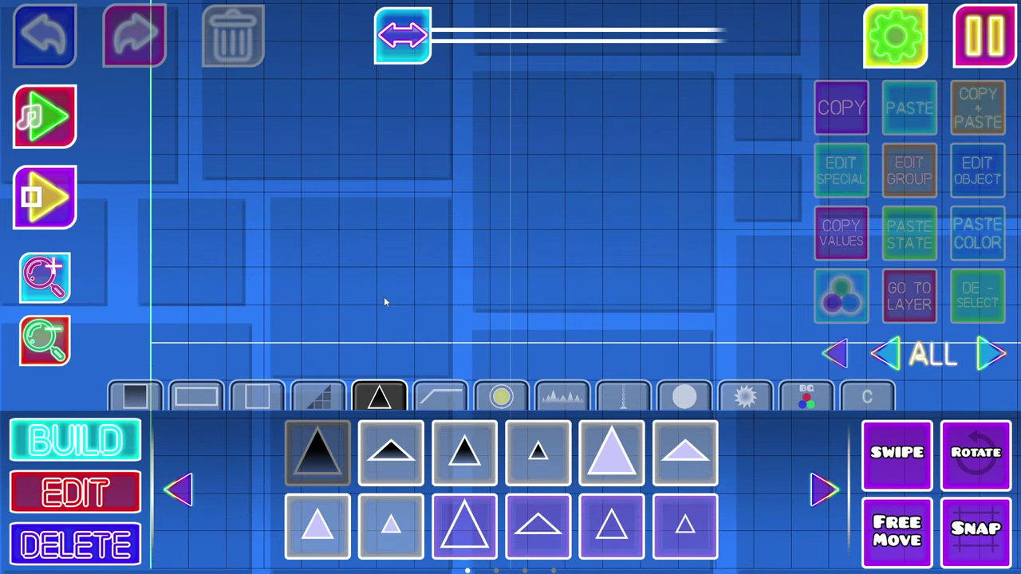
pyautogui.click(329, 319)
pyautogui.scroll(-4, 427, 187)
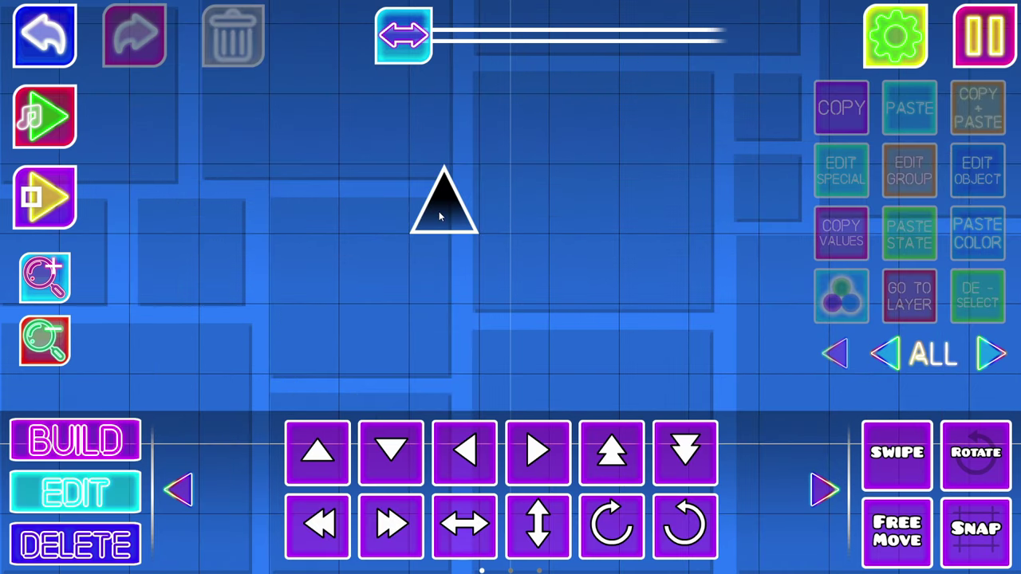
# Deselect the spike and set custom color 1 to light pink with blending enabled.
pyautogui.click(441, 216)
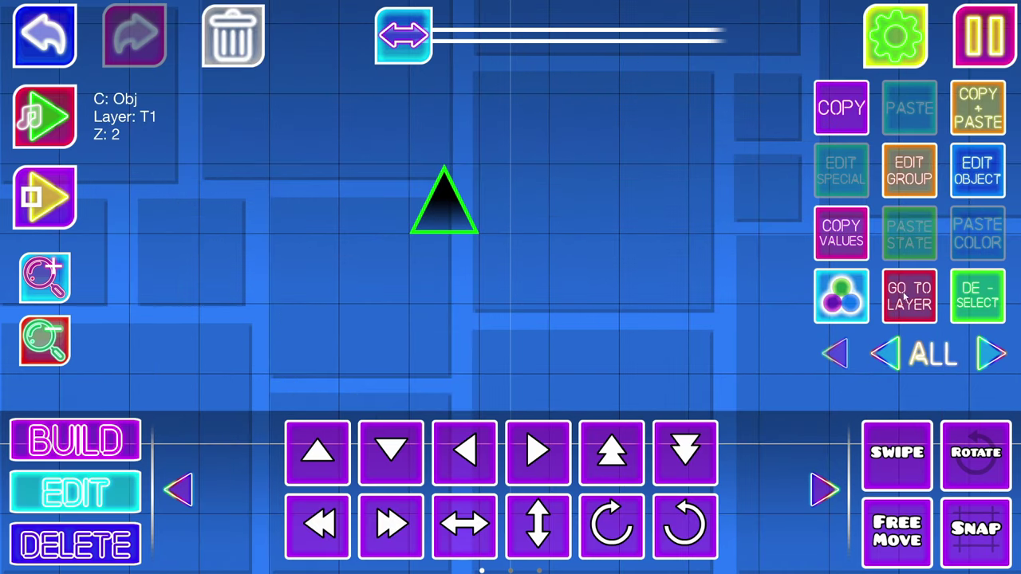
pyautogui.click(965, 288)
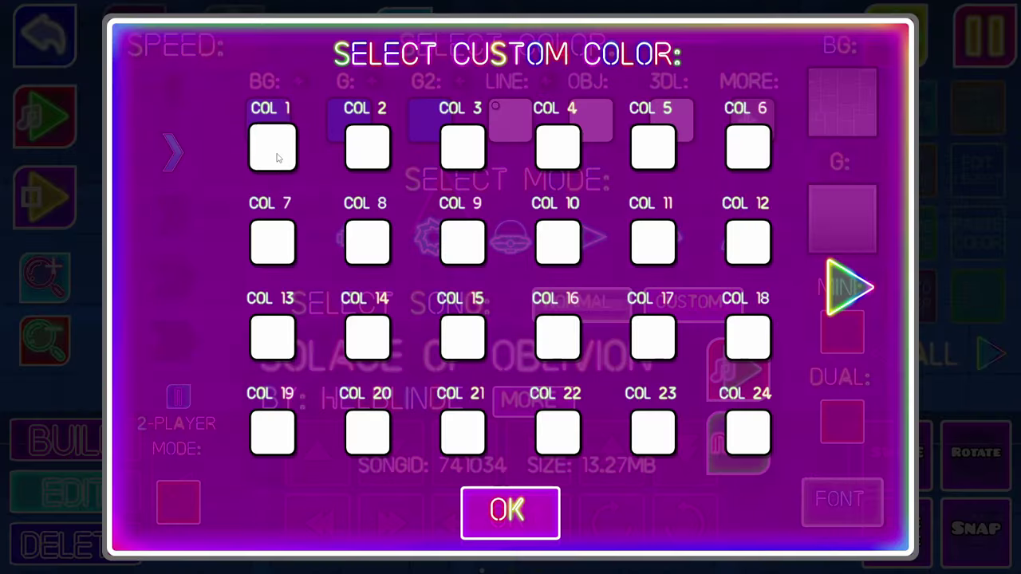
pyautogui.click(278, 155)
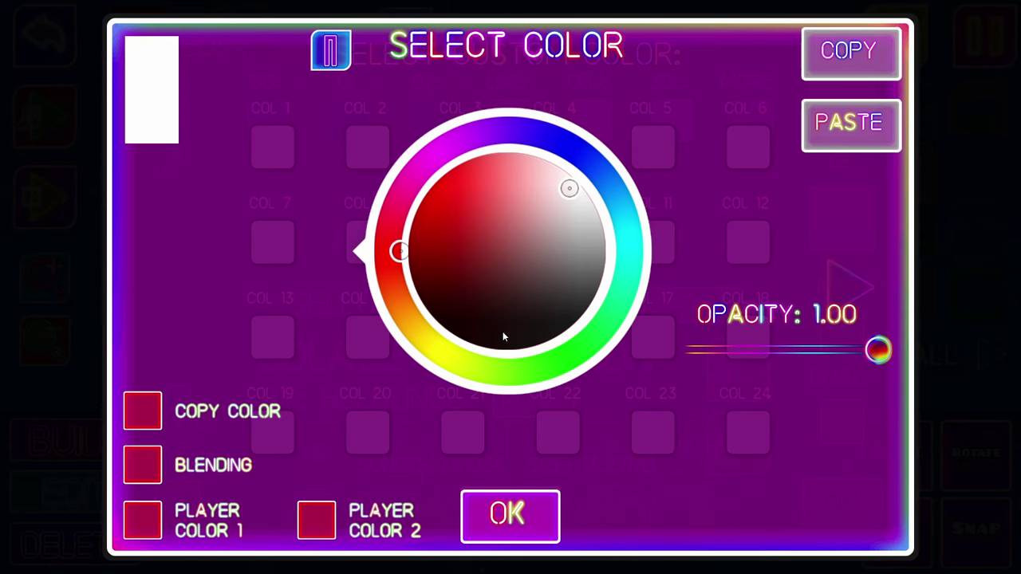
pyautogui.click(142, 466)
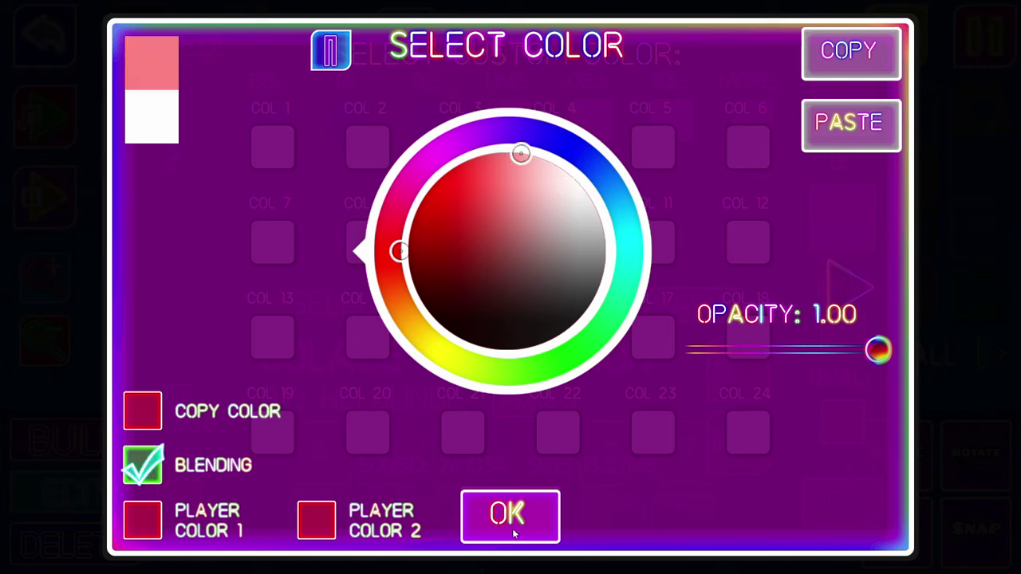
pyautogui.click(511, 527)
# Set custom color 2 to white and custom color 3 to near-black, both with blending enabled.
pyautogui.click(366, 146)
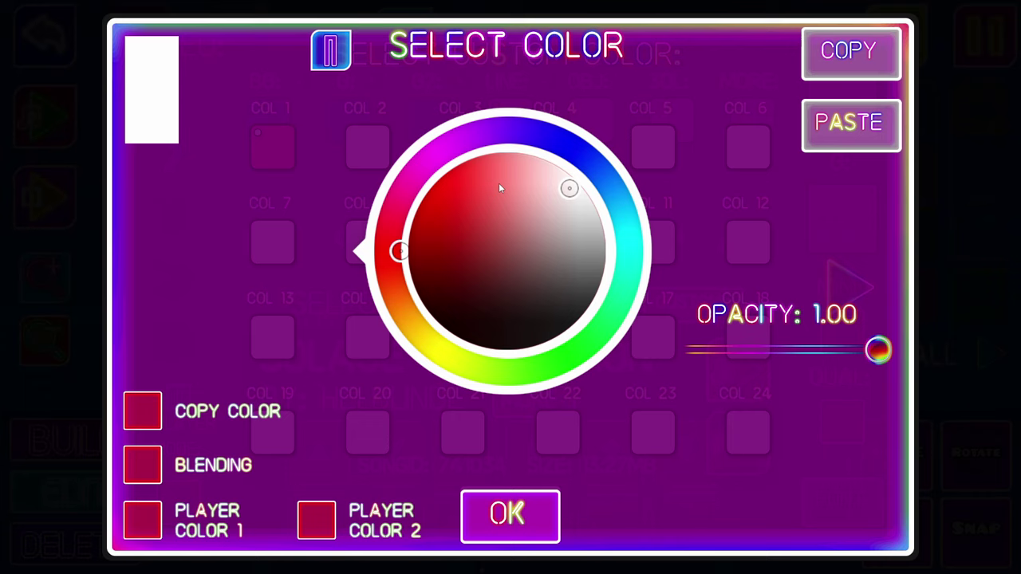
pyautogui.click(144, 461)
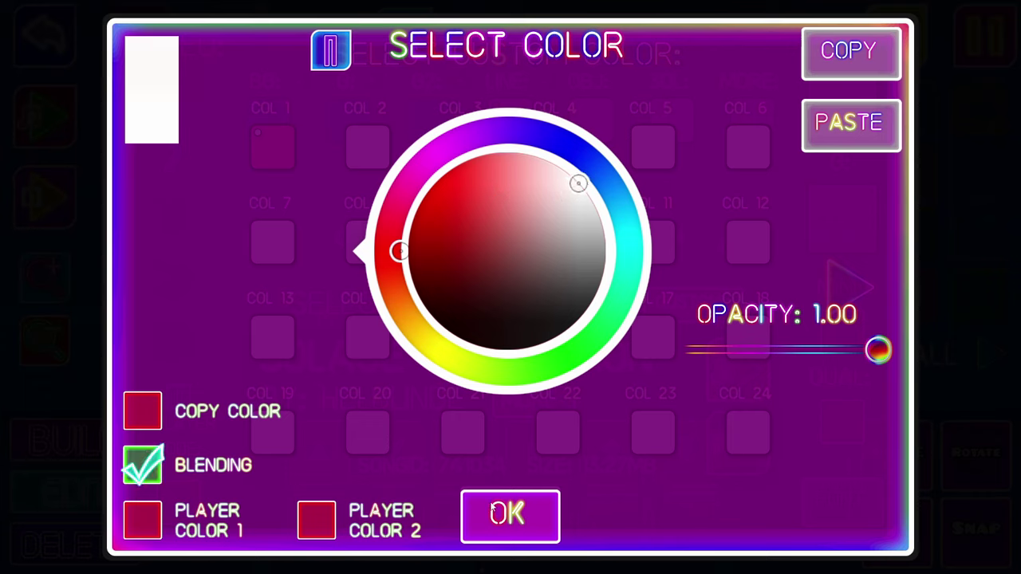
pyautogui.click(523, 520)
pyautogui.click(476, 137)
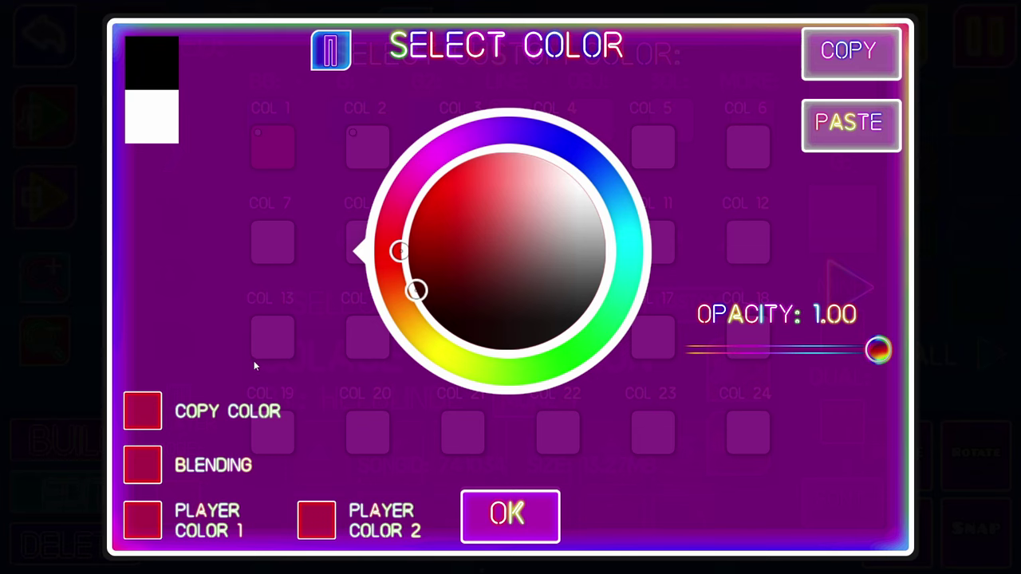
pyautogui.click(144, 461)
pyautogui.click(491, 507)
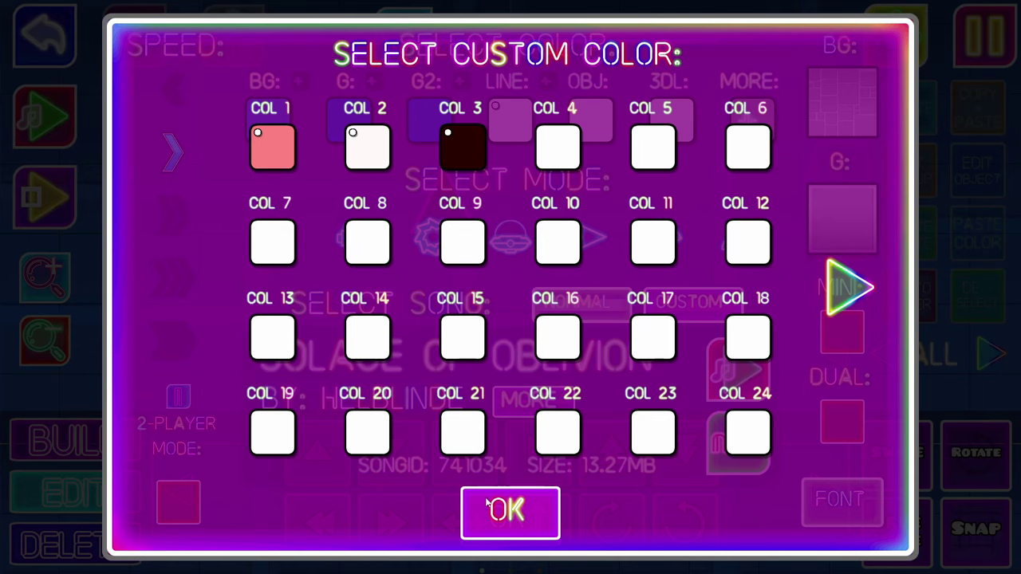
# Set custom color 4 to yellow with blending enabled and close the custom color list.
pyautogui.click(557, 161)
pyautogui.click(429, 351)
pyautogui.click(142, 465)
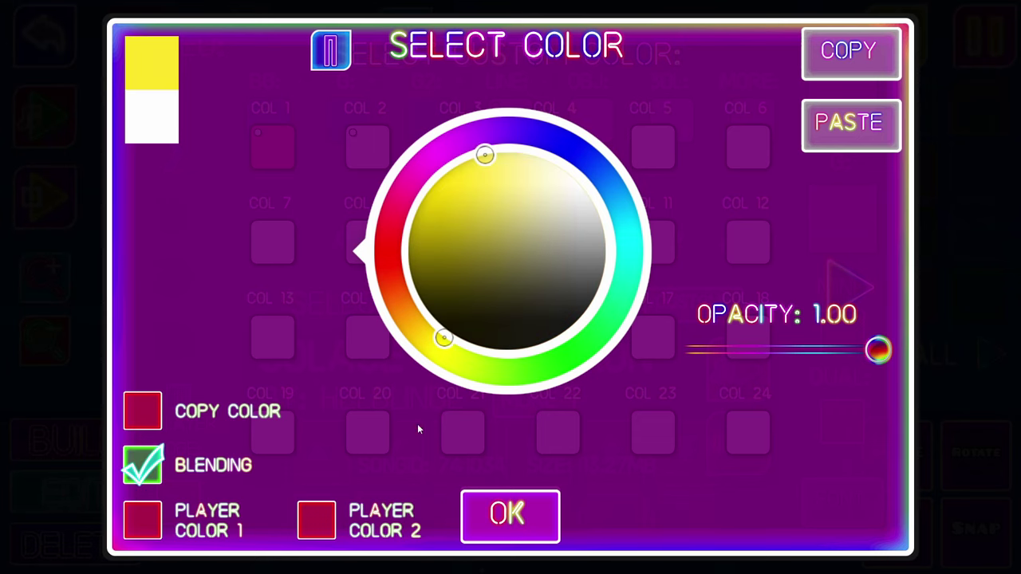
pyautogui.click(509, 515)
pyautogui.click(511, 513)
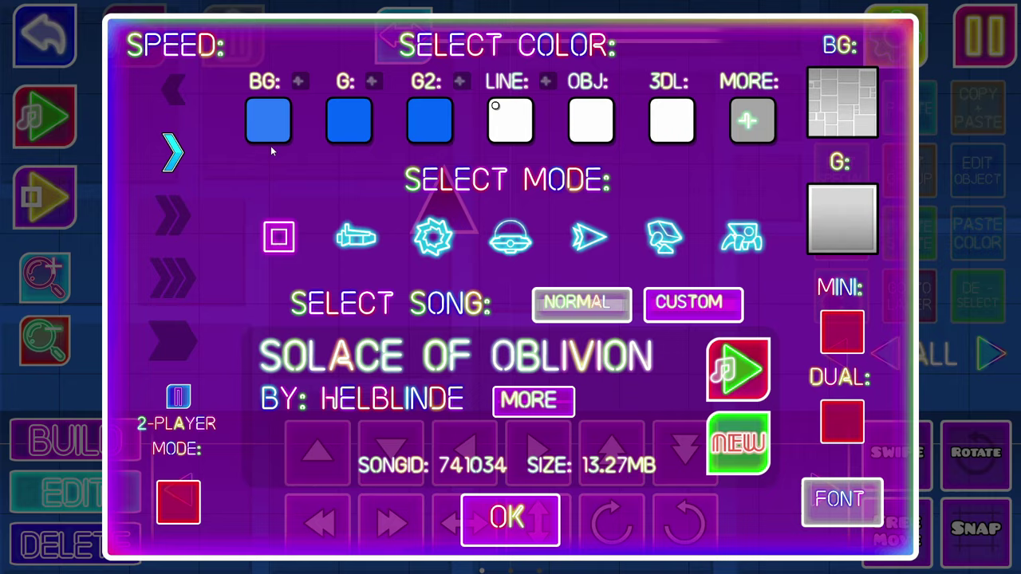
# Set the background color to near-black and make both ground colors copy the background color.
pyautogui.click(270, 123)
pyautogui.click(409, 273)
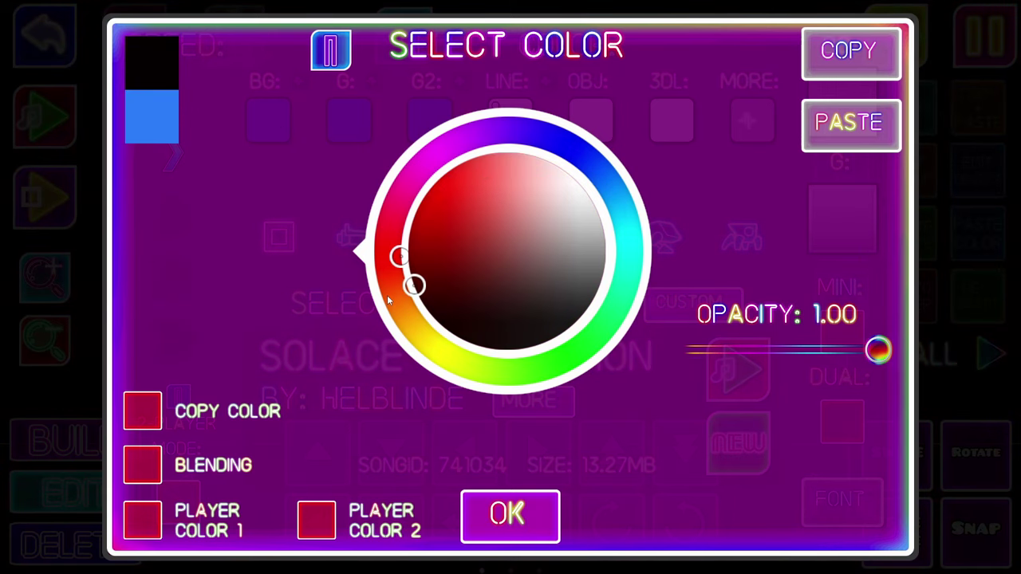
pyautogui.click(151, 468)
pyautogui.click(549, 518)
pyautogui.click(351, 124)
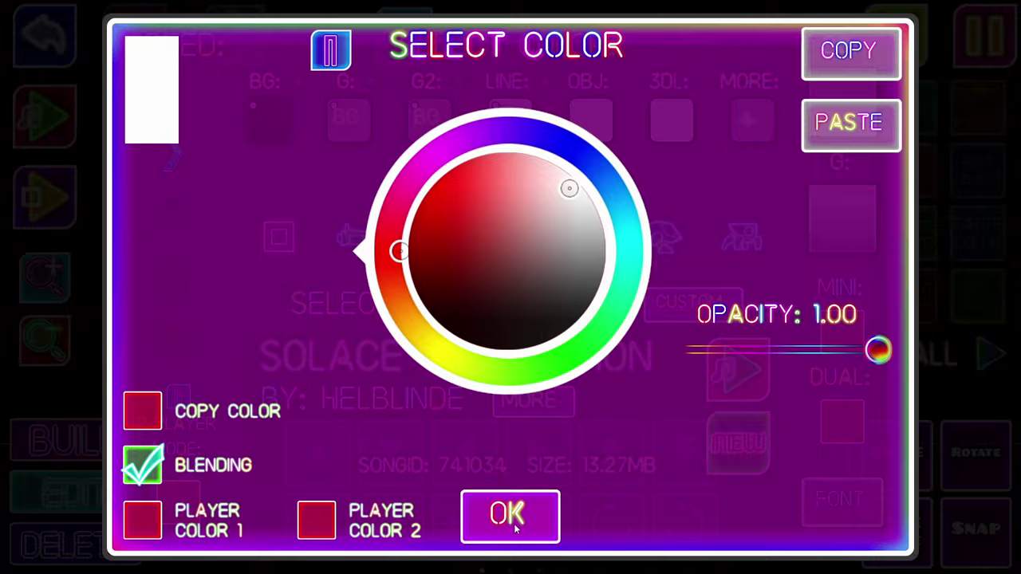
pyautogui.click(516, 524)
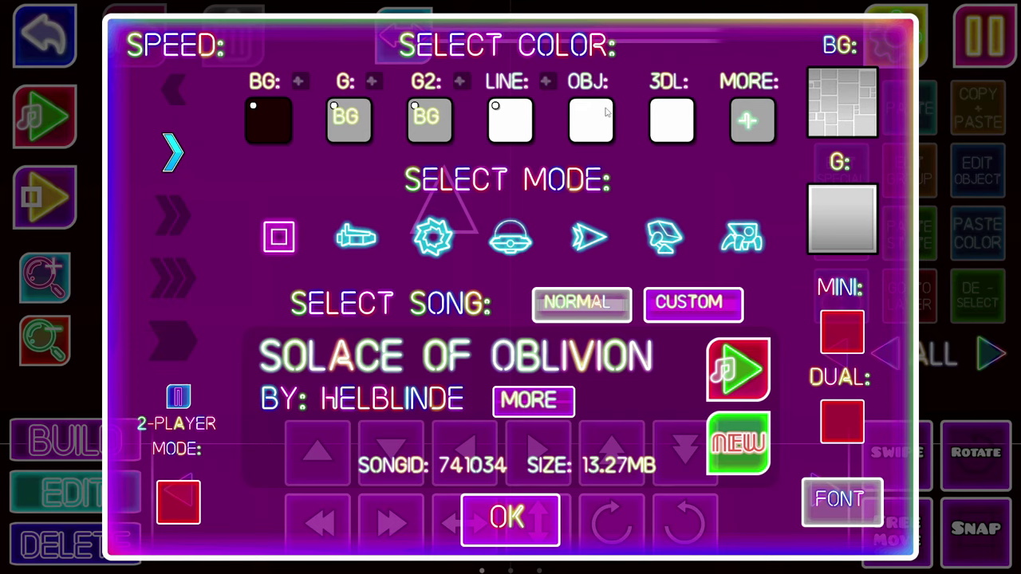
# Make the line and object colors copy color channel 1 and close the level settings.
pyautogui.click(511, 126)
pyautogui.click(143, 407)
pyautogui.click(869, 178)
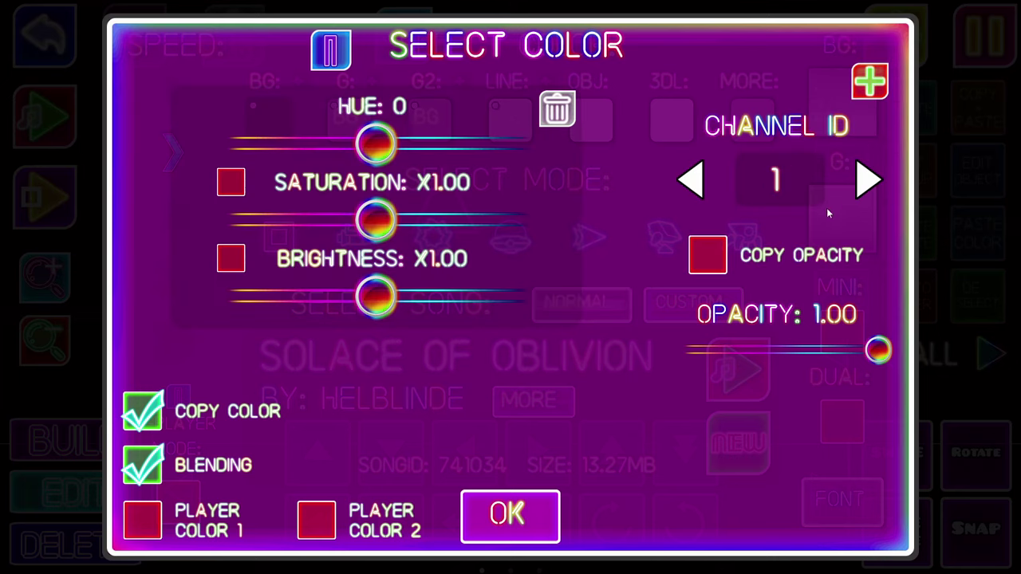
pyautogui.click(503, 519)
pyautogui.click(593, 122)
pyautogui.click(511, 515)
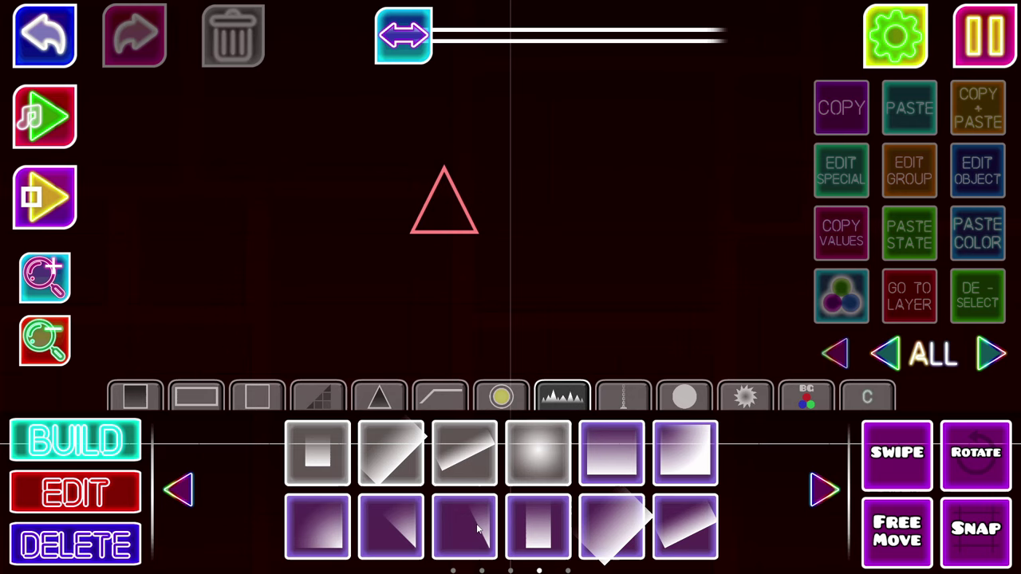
# Place a triangular gradient piece beside the spike, rotate it, and add a mirrored duplicate to form a symmetrical spike-shaped gradient.
pyautogui.click(477, 529)
pyautogui.click(584, 199)
pyautogui.press('e')
pyautogui.press('e')
pyautogui.click(978, 109)
pyautogui.hotkey('alt', 'q')
pyautogui.press('a')
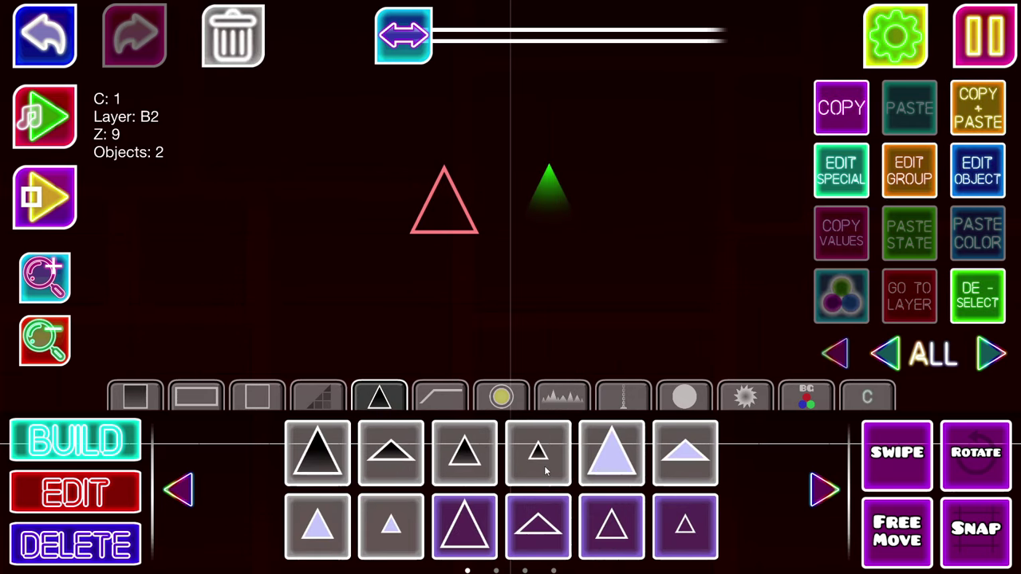
# Keep the gradient pair upright and move it over the large spike so the tips line up.
pyautogui.click(544, 466)
pyautogui.press('q')
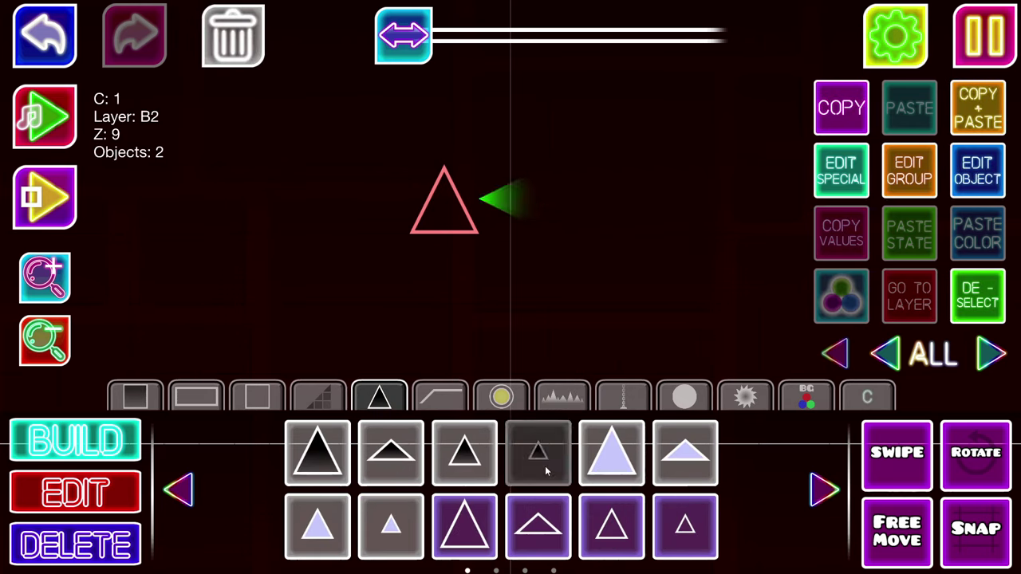
pyautogui.press('e')
pyautogui.click(977, 296)
pyautogui.click(66, 488)
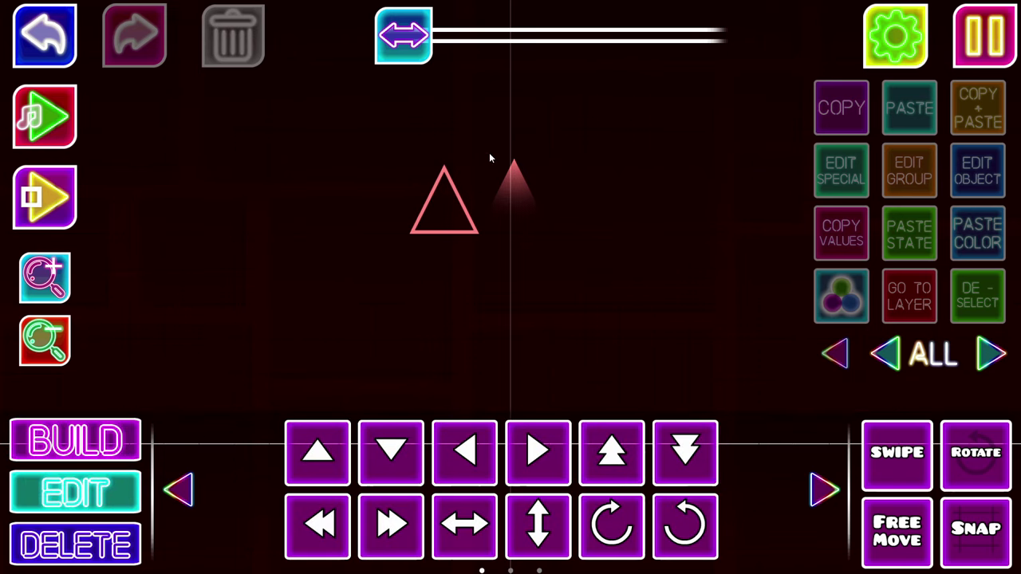
pyautogui.click(490, 158)
pyautogui.press('a')
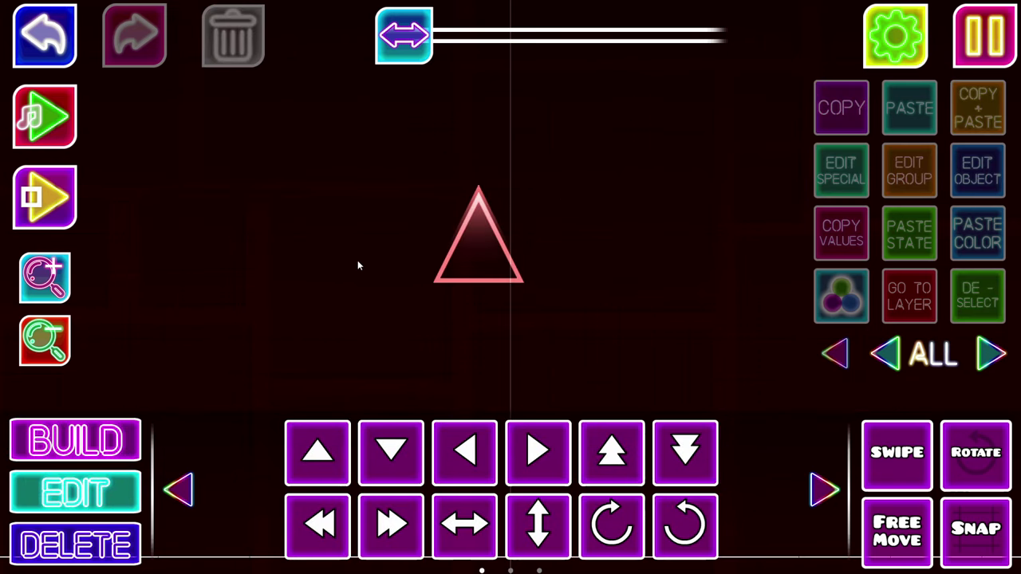
# Place a medium spike centered on the base inside the large spike and deselect it.
pyautogui.click(100, 438)
pyautogui.click(463, 254)
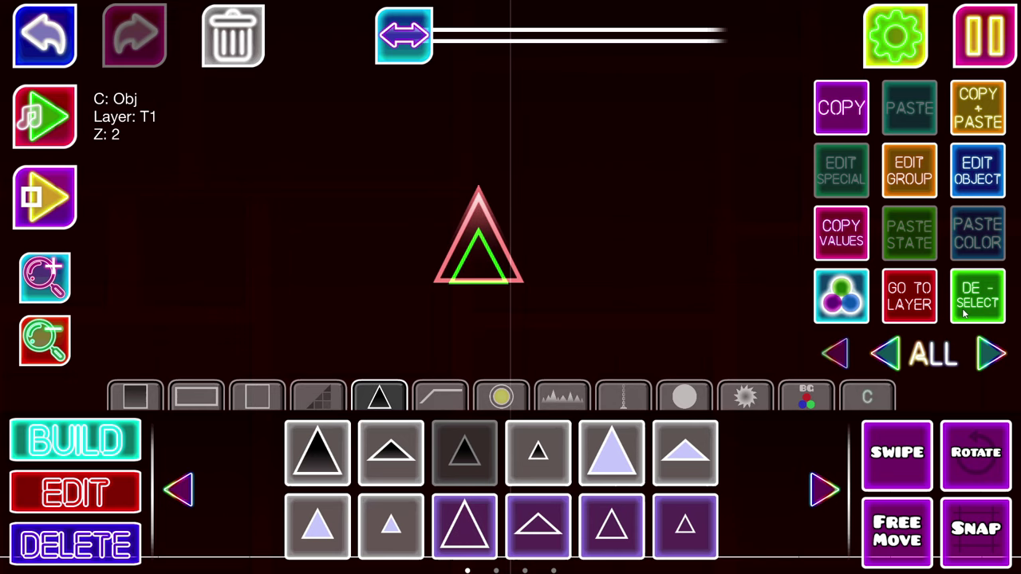
pyautogui.click(977, 296)
# Place three small spikes in a row beside the large spike.
pyautogui.click(548, 454)
pyautogui.moveTo(666, 287); pyautogui.dragTo(523, 264)
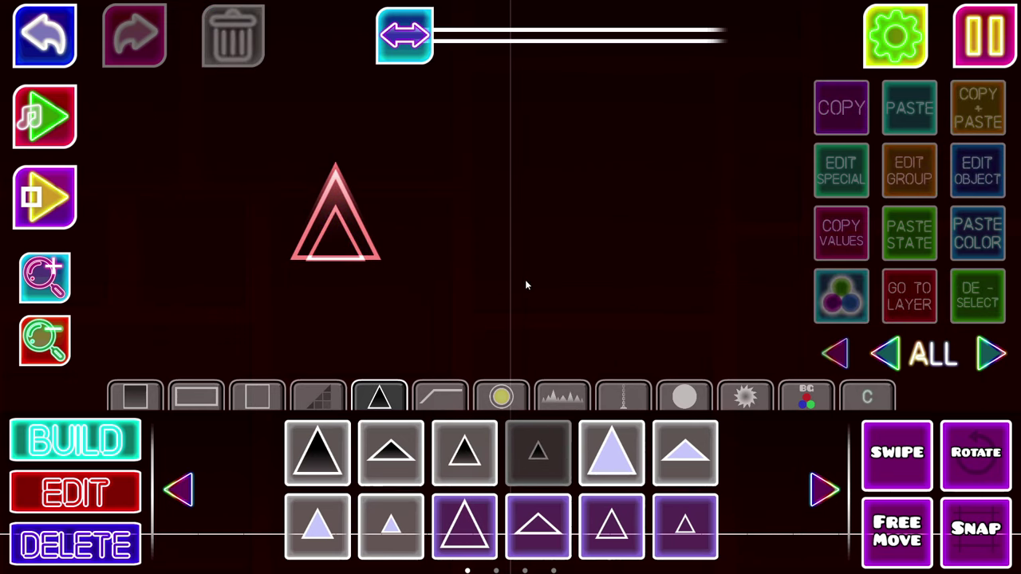
pyautogui.click(447, 237)
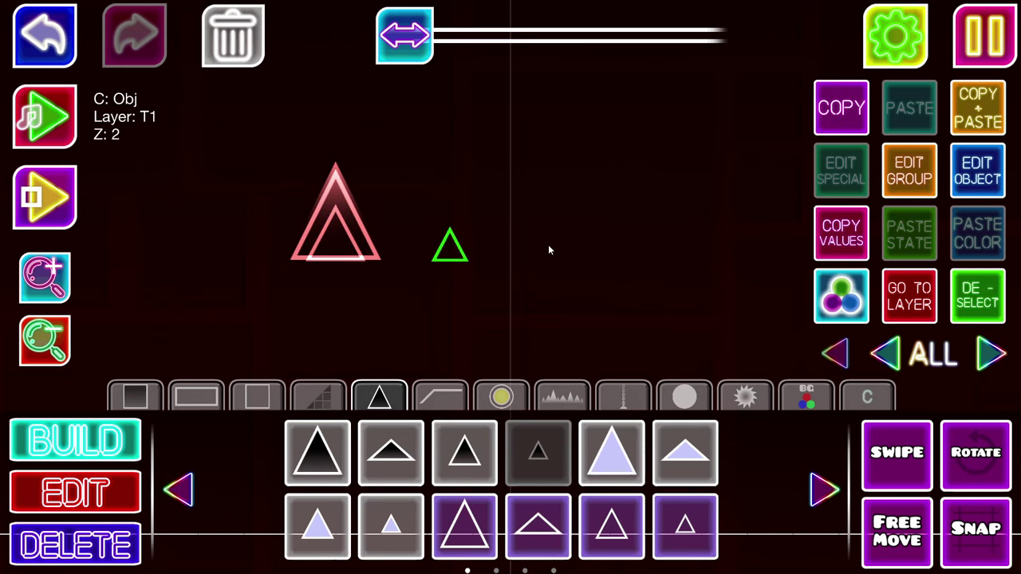
pyautogui.click(587, 246)
pyautogui.click(495, 241)
# Select the three small spikes and space them evenly with AlignX.
pyautogui.press('2')
pyautogui.moveTo(448, 212); pyautogui.dragTo(800, 292)
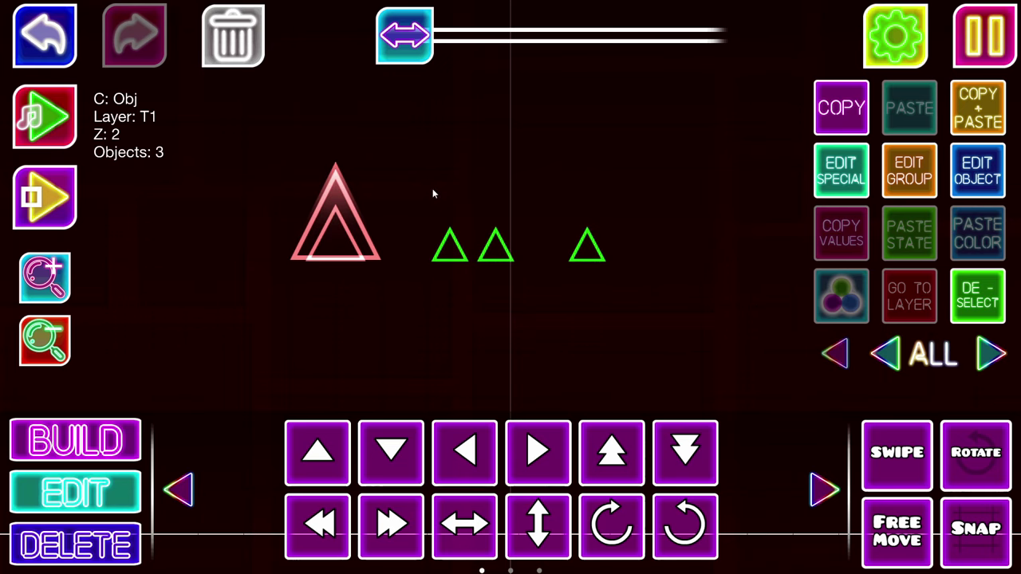
pyautogui.click(988, 37)
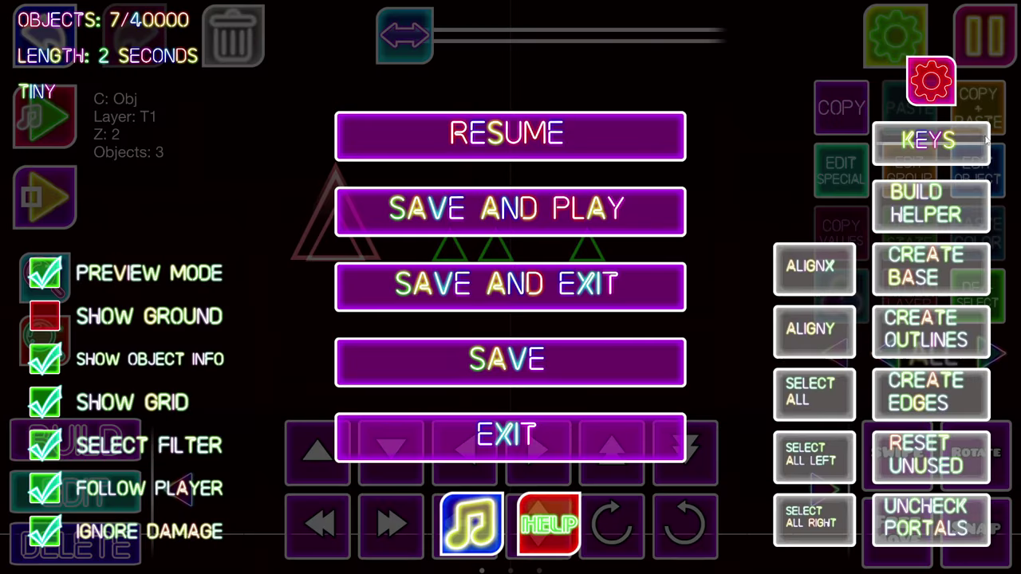
pyautogui.click(810, 268)
pyautogui.click(618, 150)
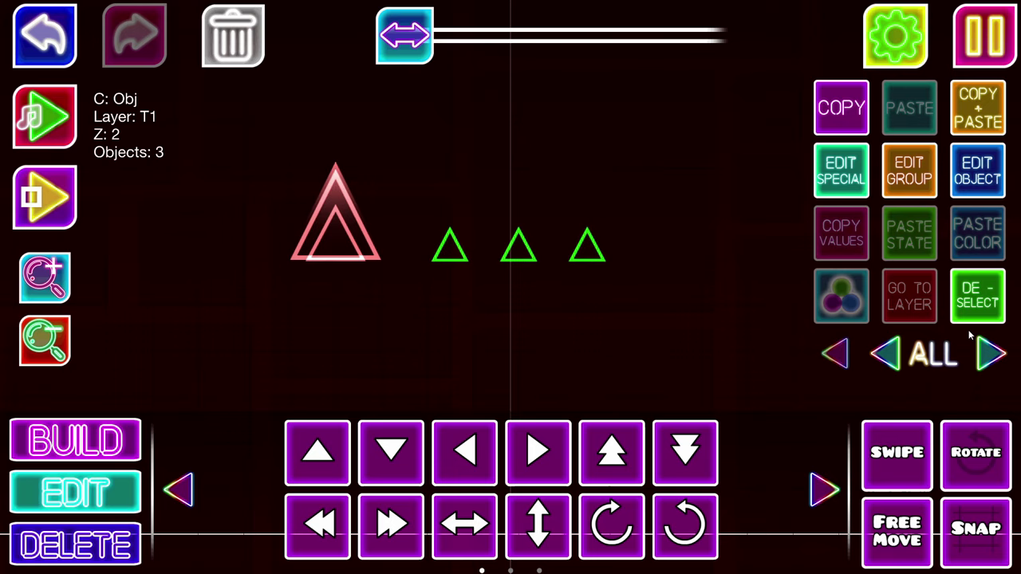
# Delete the two outer small spikes, leaving only the middle one.
pyautogui.click(559, 267)
pyautogui.click(572, 253)
pyautogui.press('Delete')
pyautogui.click(454, 257)
pyautogui.press('Delete')
# Move the remaining small spike to the center of the large spike's base and deselect it.
pyautogui.click(522, 260)
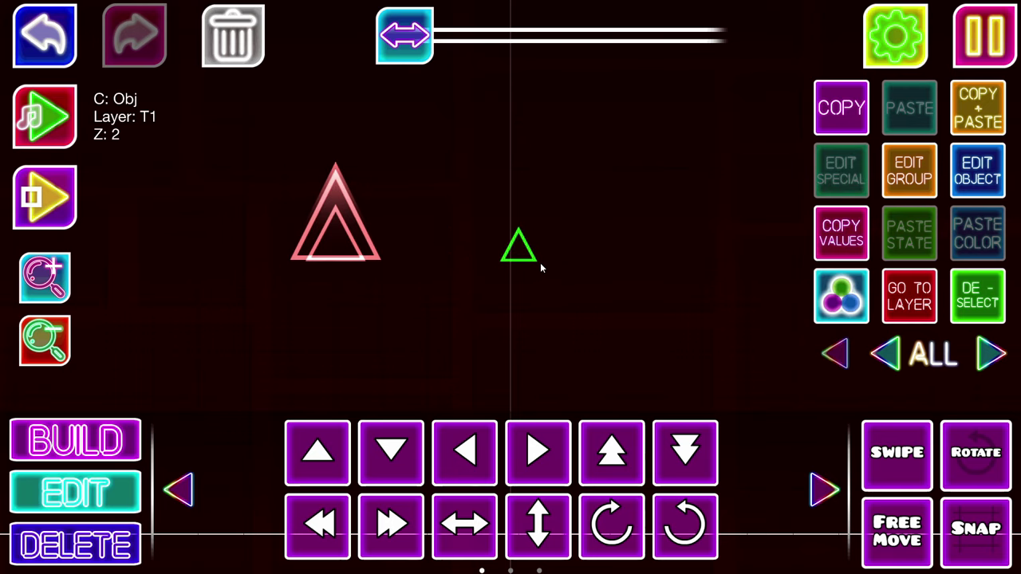
pyautogui.press('a')
pyautogui.press('a')
pyautogui.press('a')
pyautogui.press('a')
pyautogui.click(557, 266)
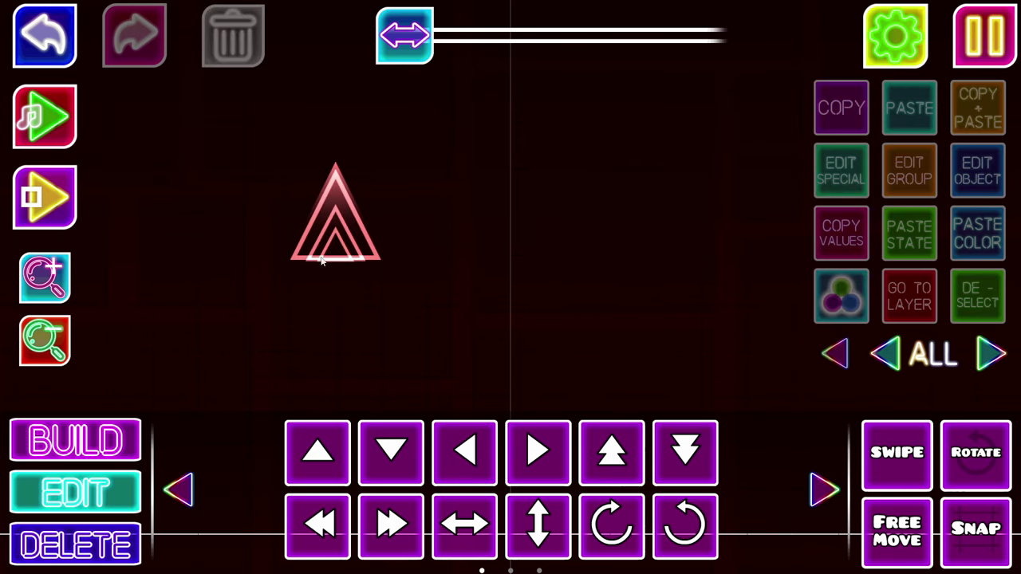
# Duplicate the gradient pair on layer 1, move the copy down and nudge it up into the spike's interior.
pyautogui.click(978, 126)
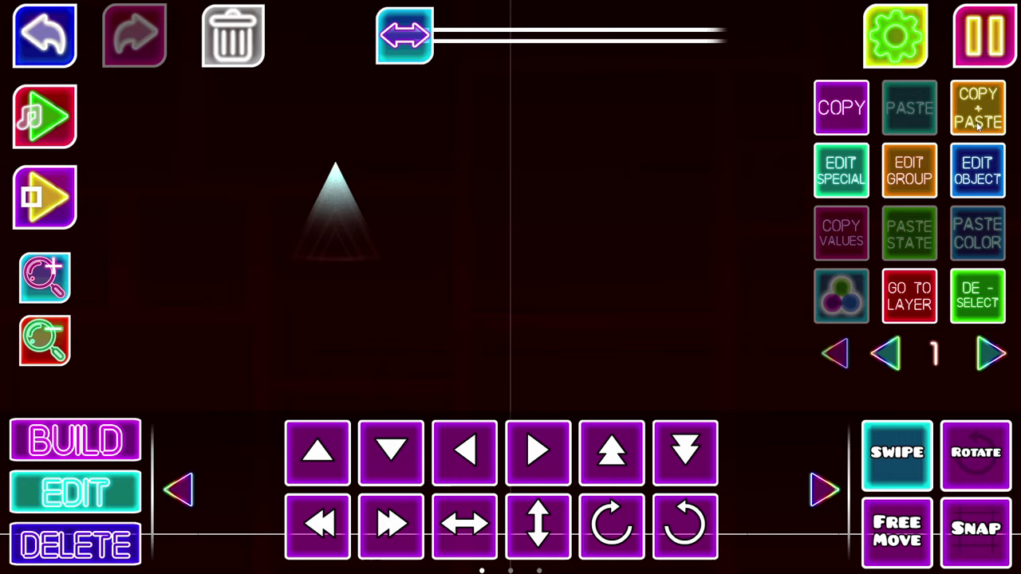
pyautogui.press('s')
pyautogui.hotkey('shift', 'w')
pyautogui.hotkey('shift', 'w')
pyautogui.hotkey('shift', 'w')
pyautogui.hotkey('shift', 'w')
pyautogui.hotkey('shift', 'w')
pyautogui.hotkey('shift', 'w')
pyautogui.hotkey('shift', 'w')
pyautogui.hotkey('shift', 'w')
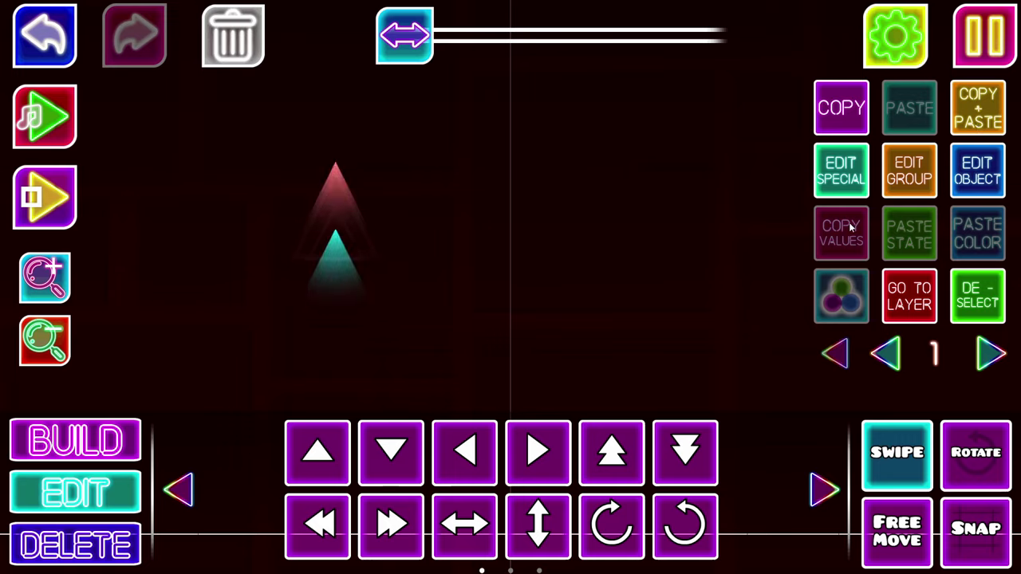
pyautogui.hotkey('shift', 'w')
pyautogui.hotkey('shift', 'w')
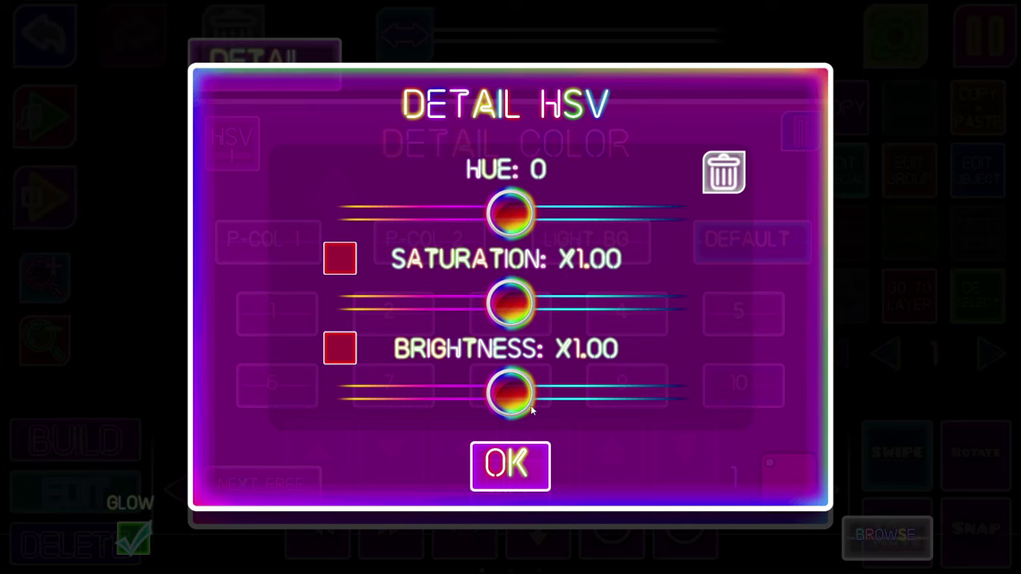
# Lower the brightness and raise the saturation in the gradient copy's detail color HSV.
pyautogui.moveTo(509, 392); pyautogui.dragTo(438, 391)
pyautogui.moveTo(511, 304); pyautogui.dragTo(566, 325)
pyautogui.click(514, 470)
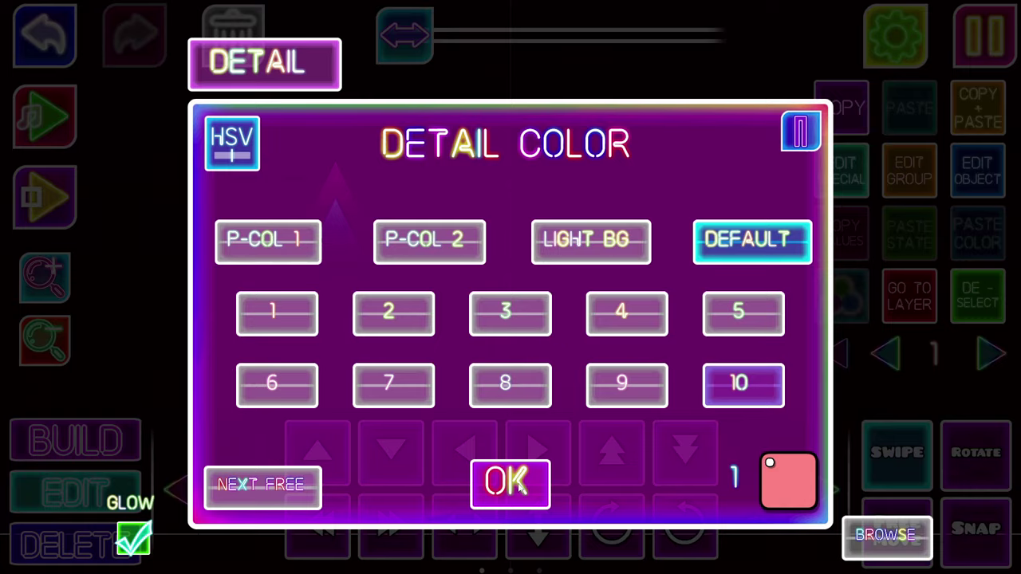
# Accept the gradient color, return to all layers and place a chevron decoration beside the spike.
pyautogui.click(511, 471)
pyautogui.click(835, 353)
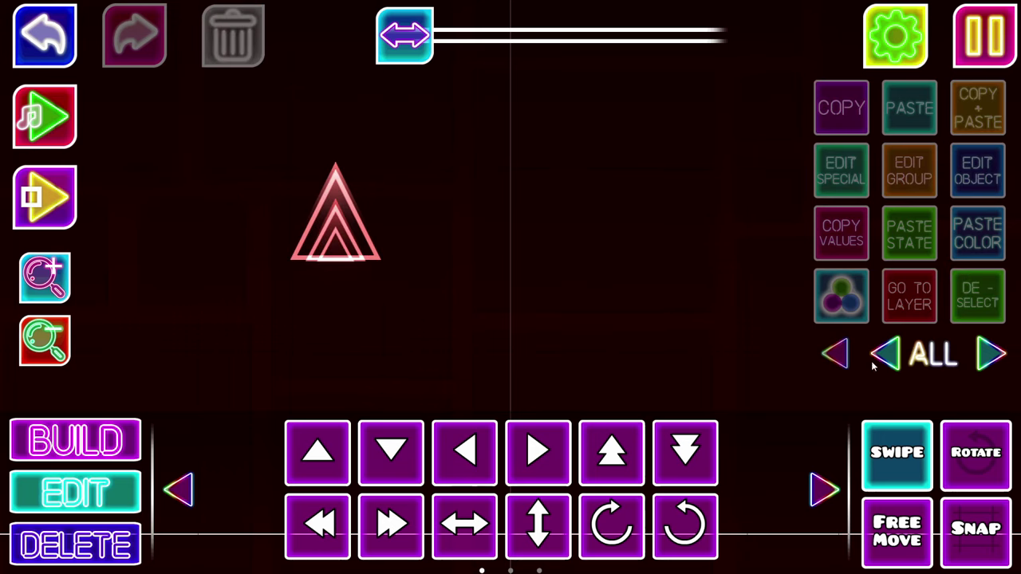
pyautogui.press('1')
pyautogui.click(637, 403)
pyautogui.click(568, 399)
pyautogui.click(626, 399)
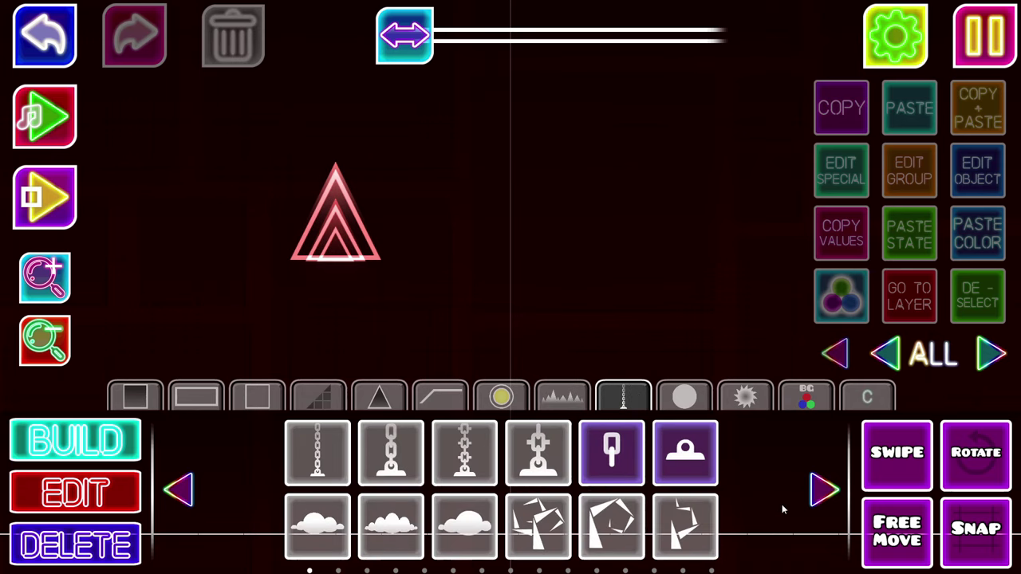
pyautogui.click(819, 496)
pyautogui.click(549, 536)
pyautogui.click(604, 543)
pyautogui.click(490, 228)
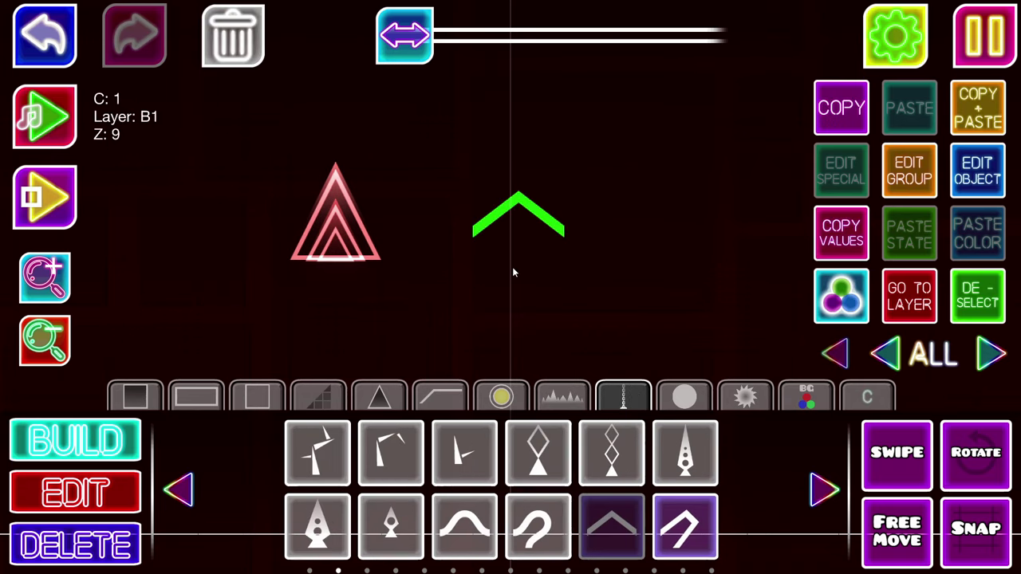
# Move the chevron onto the lower part of the large spike and scale it to about 0.86.
pyautogui.click(105, 480)
pyautogui.press('a')
pyautogui.press('a')
pyautogui.click(182, 492)
pyautogui.click(318, 452)
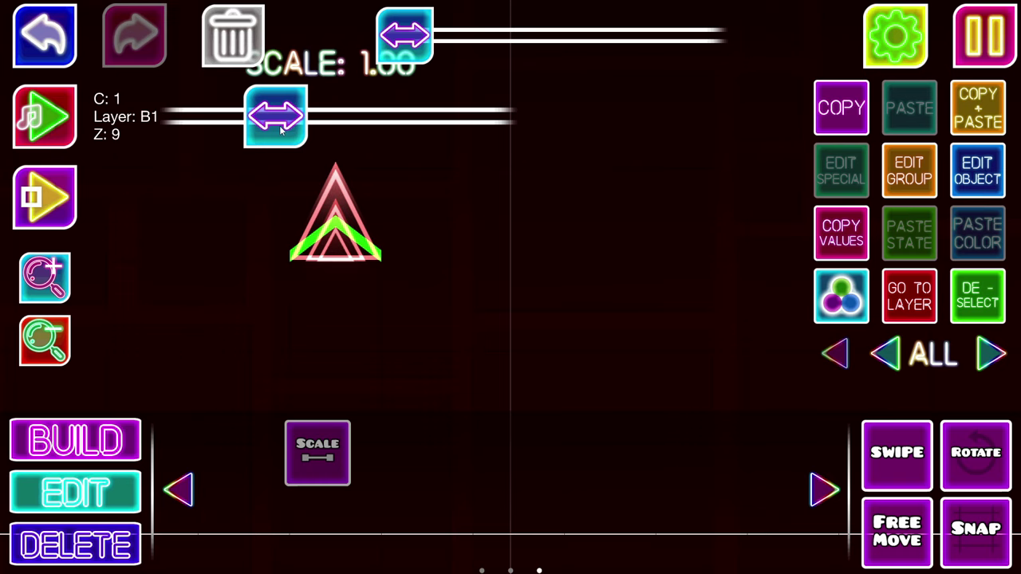
pyautogui.moveTo(276, 117); pyautogui.dragTo(239, 119)
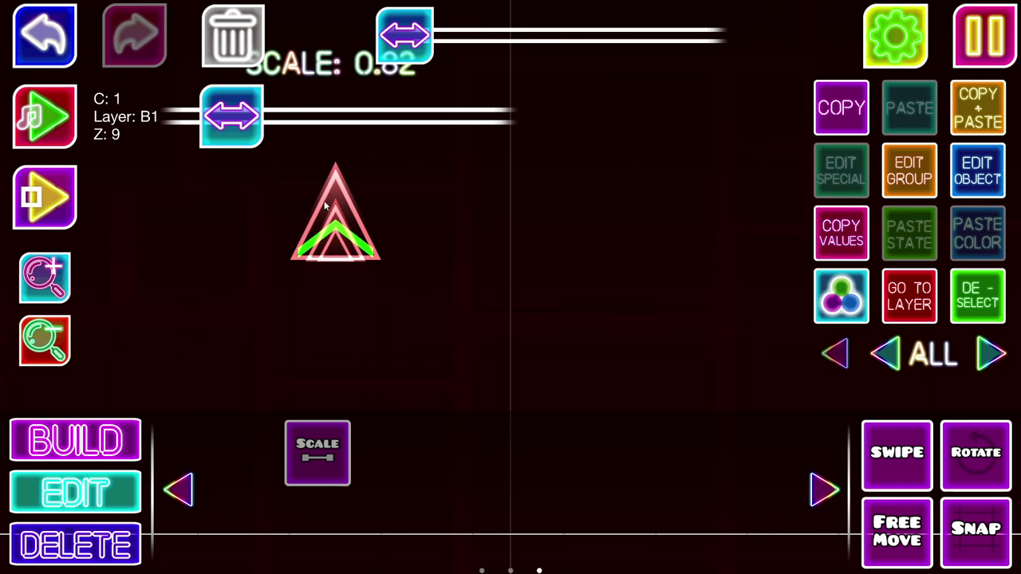
# Assign the chevron's detail color to channel 3 with blending and lower its brightness in the HSV settings.
pyautogui.click(979, 170)
pyautogui.click(527, 315)
pyautogui.click(793, 474)
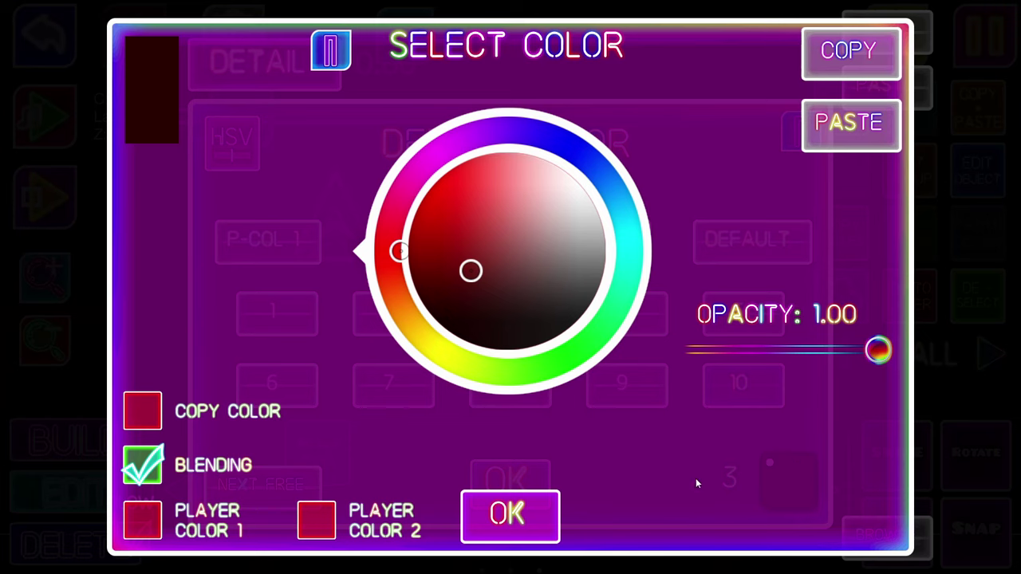
pyautogui.click(510, 515)
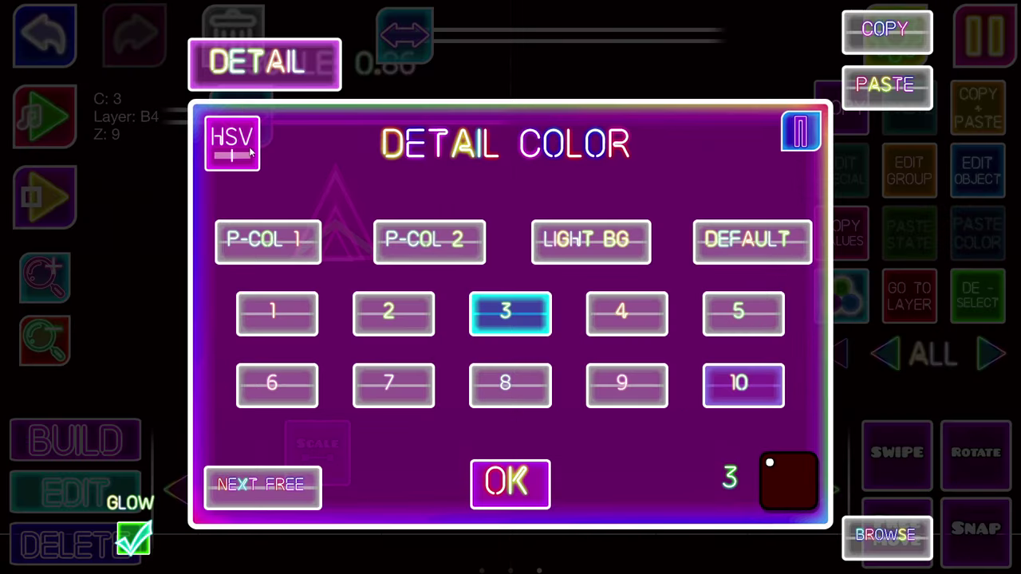
pyautogui.click(231, 142)
pyautogui.moveTo(511, 392); pyautogui.dragTo(422, 395)
pyautogui.click(510, 467)
pyautogui.click(511, 514)
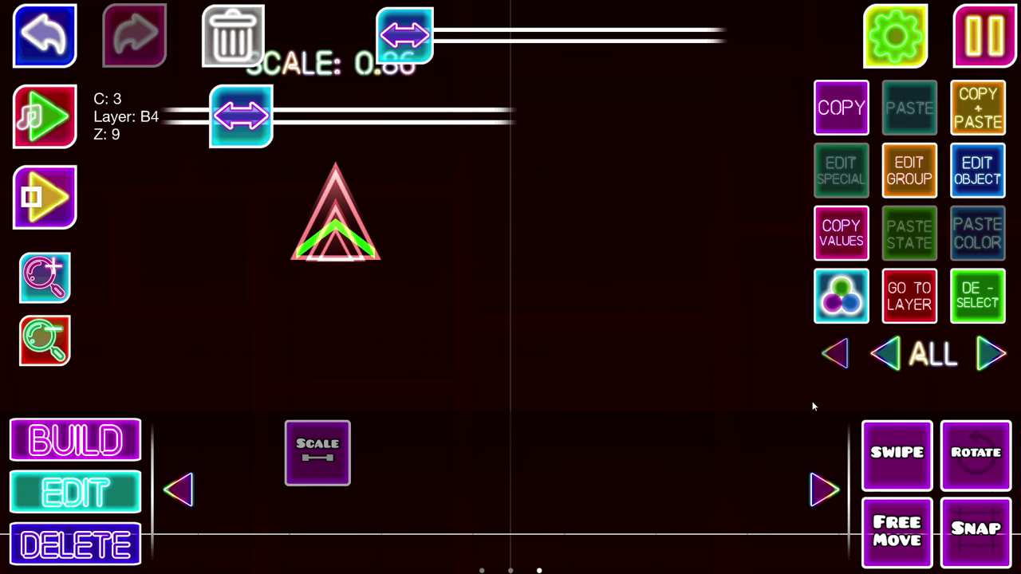
# Try a diamond decoration inside the large spike, scaled to 0.82.
pyautogui.moveTo(327, 248); pyautogui.dragTo(459, 295)
pyautogui.click(458, 284)
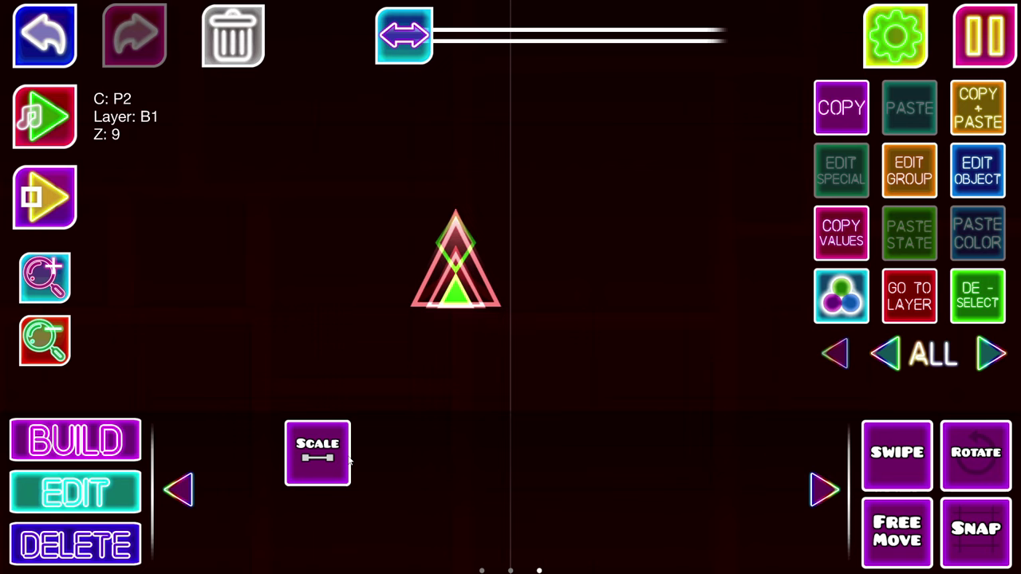
pyautogui.click(335, 458)
pyautogui.moveTo(405, 152); pyautogui.dragTo(362, 151)
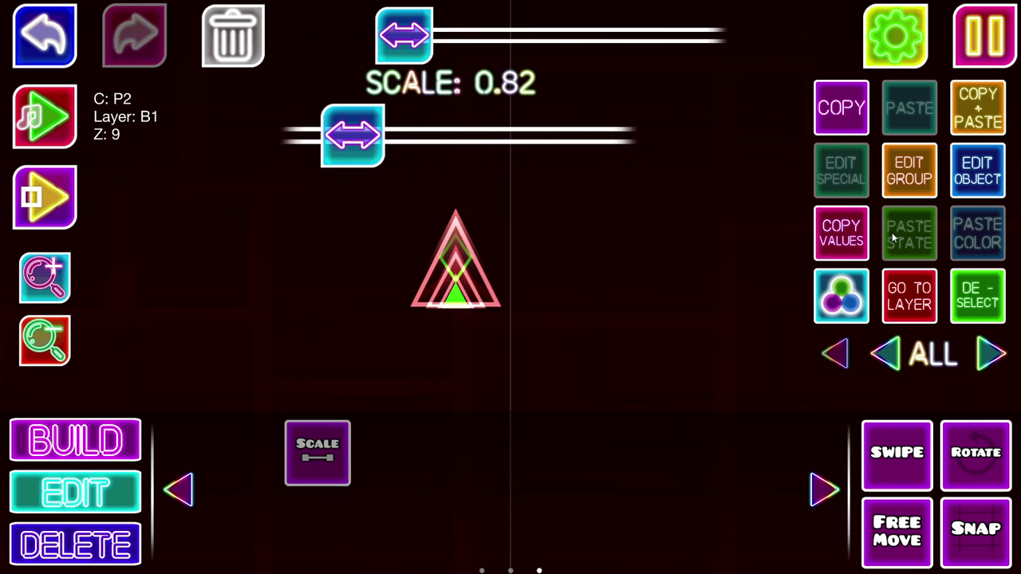
# Try a darker HSV brightness and color channel 2 on the diamond decoration, and undo the attempt.
pyautogui.click(981, 192)
pyautogui.click(228, 142)
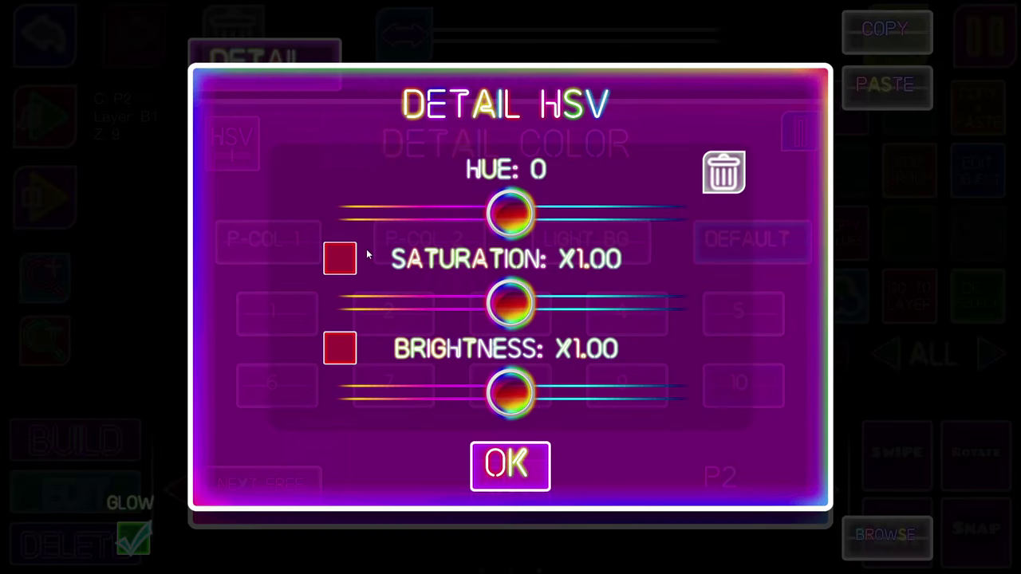
pyautogui.moveTo(522, 411); pyautogui.dragTo(403, 415)
pyautogui.click(490, 465)
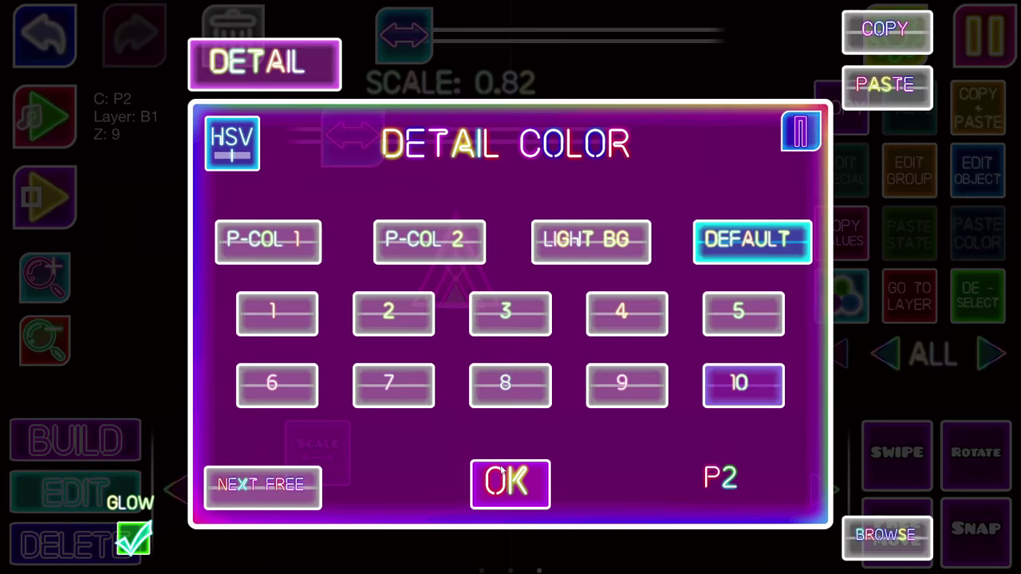
pyautogui.click(523, 315)
pyautogui.click(616, 334)
pyautogui.click(542, 325)
pyautogui.click(417, 331)
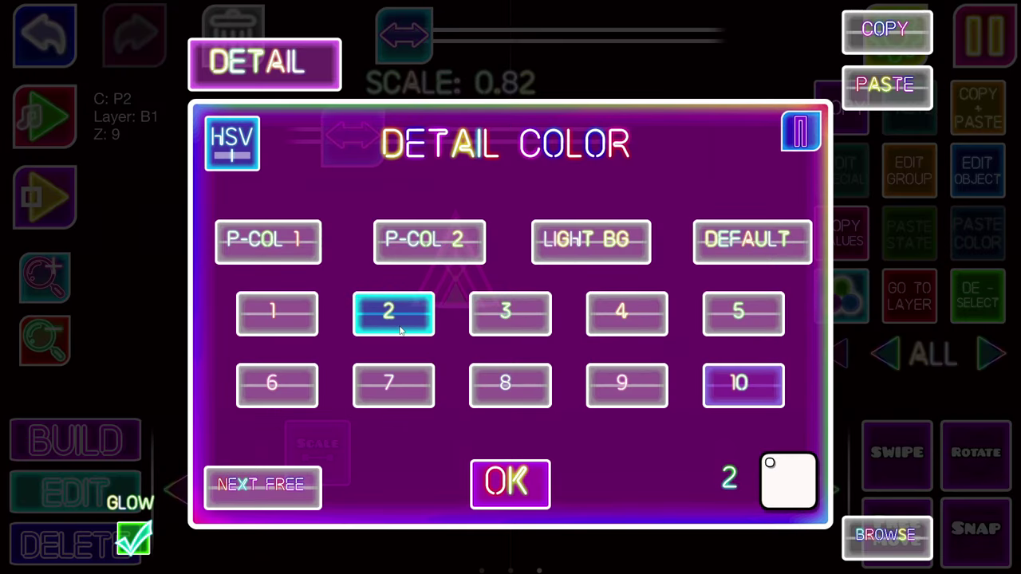
pyautogui.press('Escape')
pyautogui.click(33, 26)
pyautogui.click(978, 171)
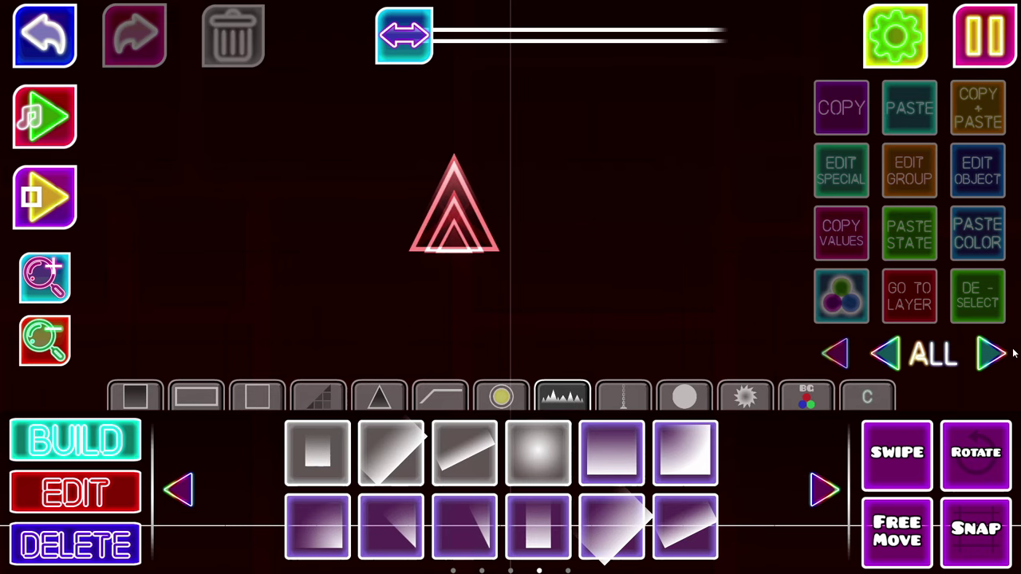
# Scale down the selected gradients on layer 1 inside the spike and return to all layers.
pyautogui.click(1003, 354)
pyautogui.click(1004, 354)
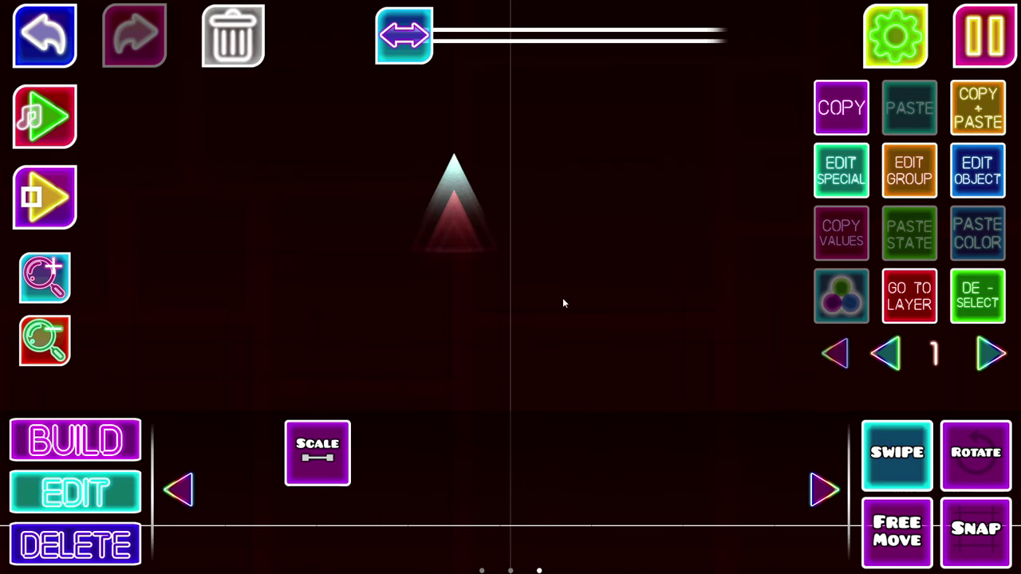
pyautogui.click(332, 477)
pyautogui.moveTo(395, 94); pyautogui.dragTo(274, 78)
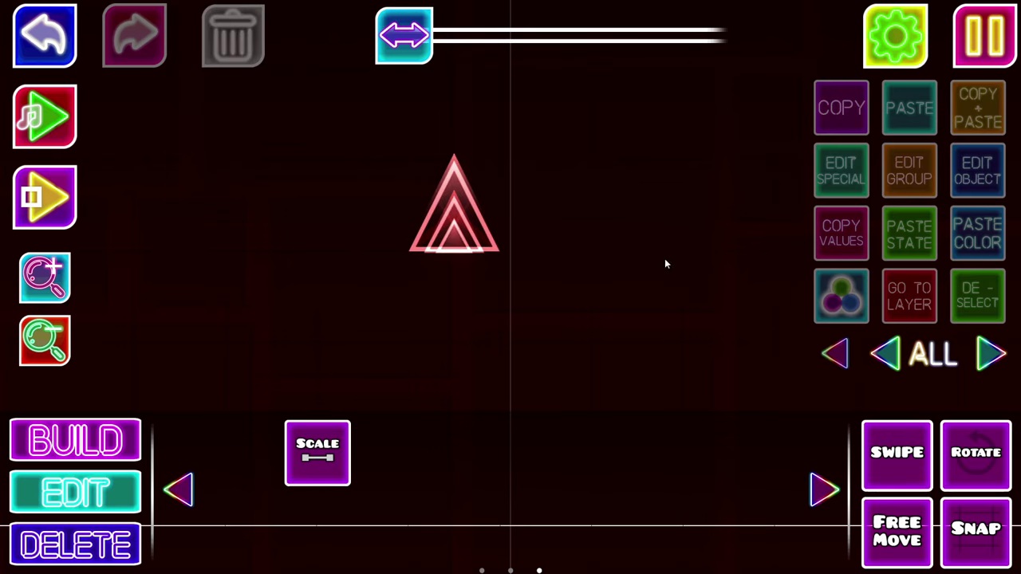
pyautogui.moveTo(666, 260); pyautogui.dragTo(683, 291)
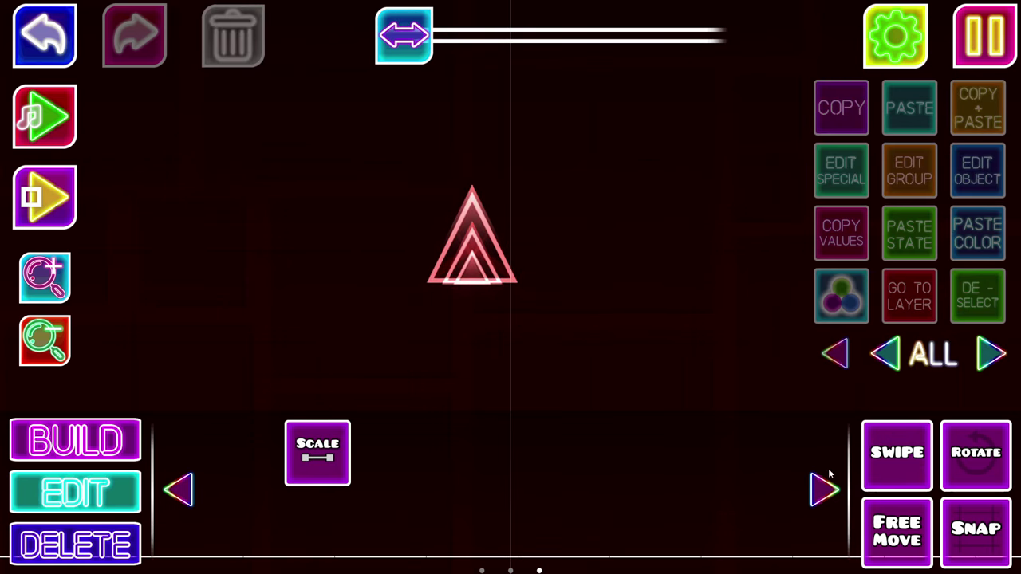
# Place a narrow triangular gradient beside the spike, duplicate it and mirror the copy to form a symmetrical pair.
pyautogui.press('1')
pyautogui.click(465, 527)
pyautogui.click(663, 220)
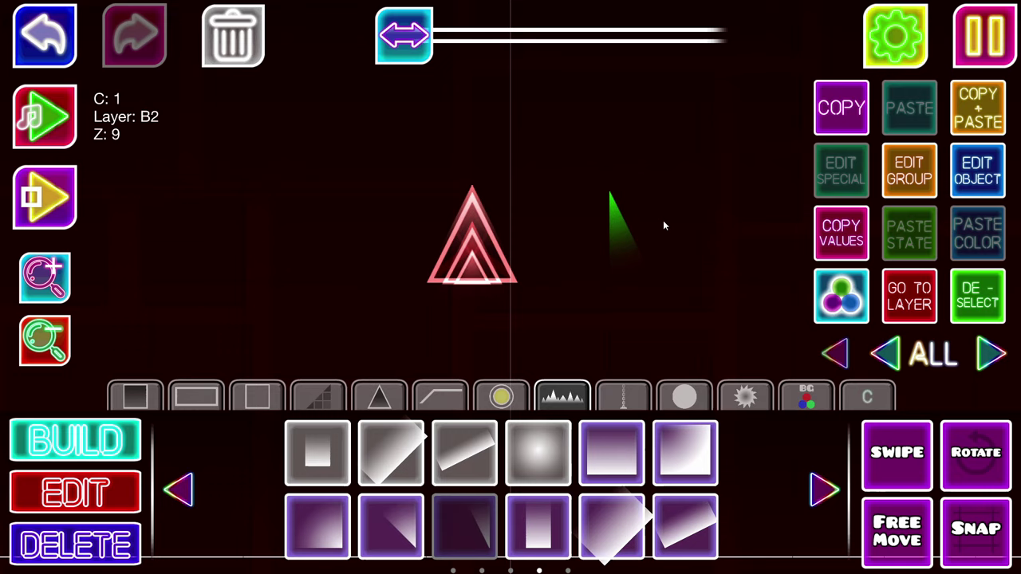
pyautogui.click(988, 94)
pyautogui.hotkey('alt', 'q')
pyautogui.press('a')
pyautogui.click(84, 492)
# Select both halves of the new gradient pair and scale them to 0.69.
pyautogui.moveTo(611, 187); pyautogui.dragTo(670, 237)
pyautogui.click(317, 453)
pyautogui.moveTo(550, 114); pyautogui.dragTo(476, 113)
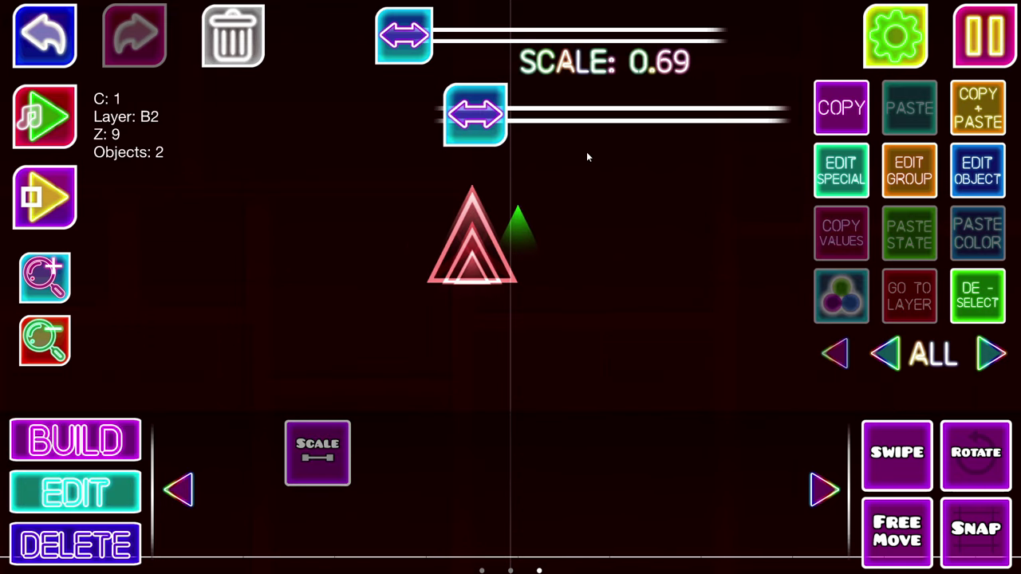
# Move the gradient pair into the upper interior of the spike, set its detail color to channel 4 and deselect it.
pyautogui.press('a')
pyautogui.click(126, 439)
pyautogui.click(366, 404)
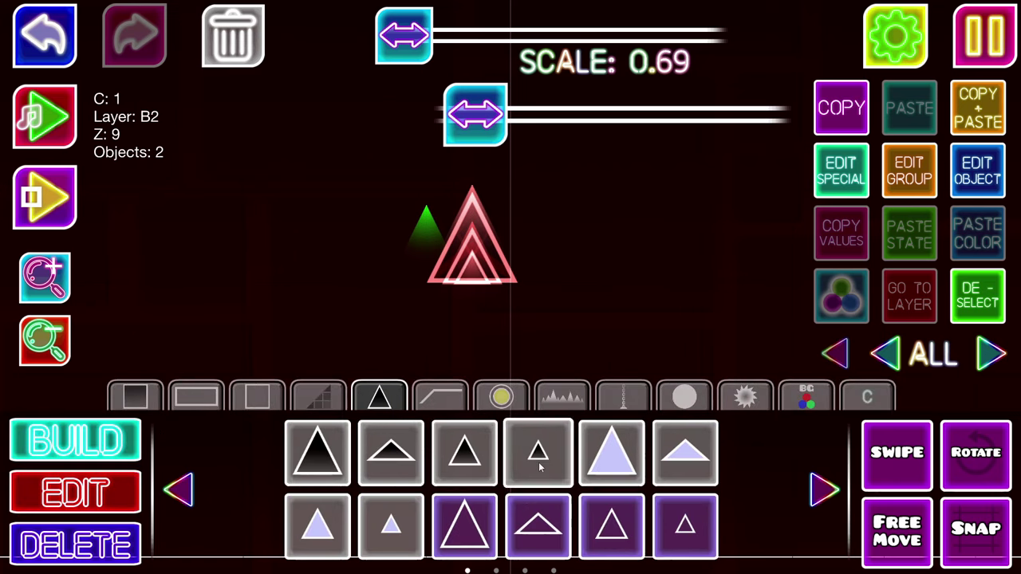
pyautogui.click(540, 463)
pyautogui.click(472, 228)
pyautogui.hotkey('ctrl', 'e')
pyautogui.click(520, 328)
pyautogui.click(644, 308)
pyautogui.press('Escape')
pyautogui.click(970, 289)
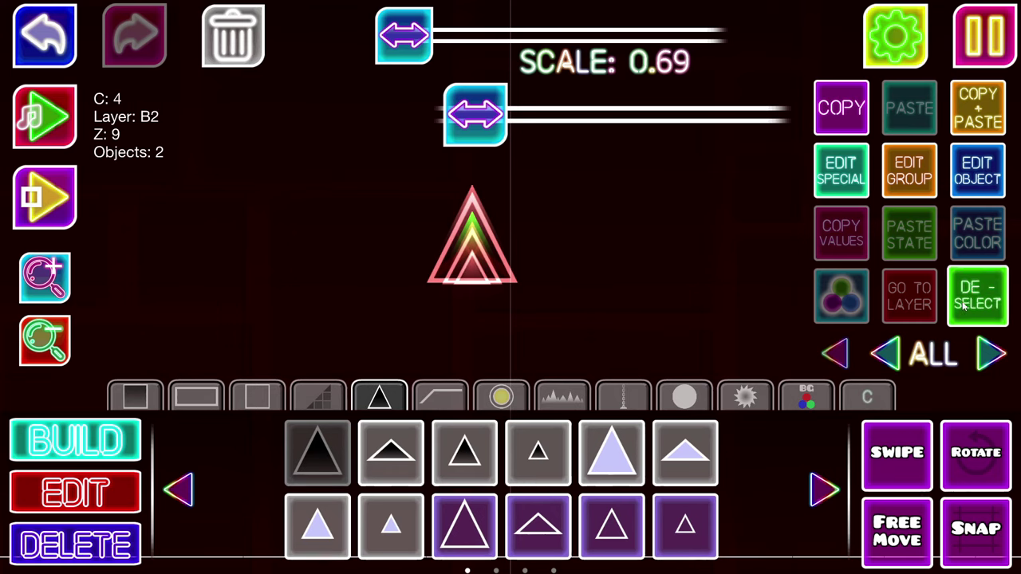
# Reselect the gradient pair, lower its saturation and brightness in the detail color HSV, and deselect it.
pyautogui.hotkey('ctrl', 'z')
pyautogui.click(963, 182)
pyautogui.click(238, 153)
pyautogui.click(232, 144)
pyautogui.moveTo(513, 388); pyautogui.dragTo(383, 391)
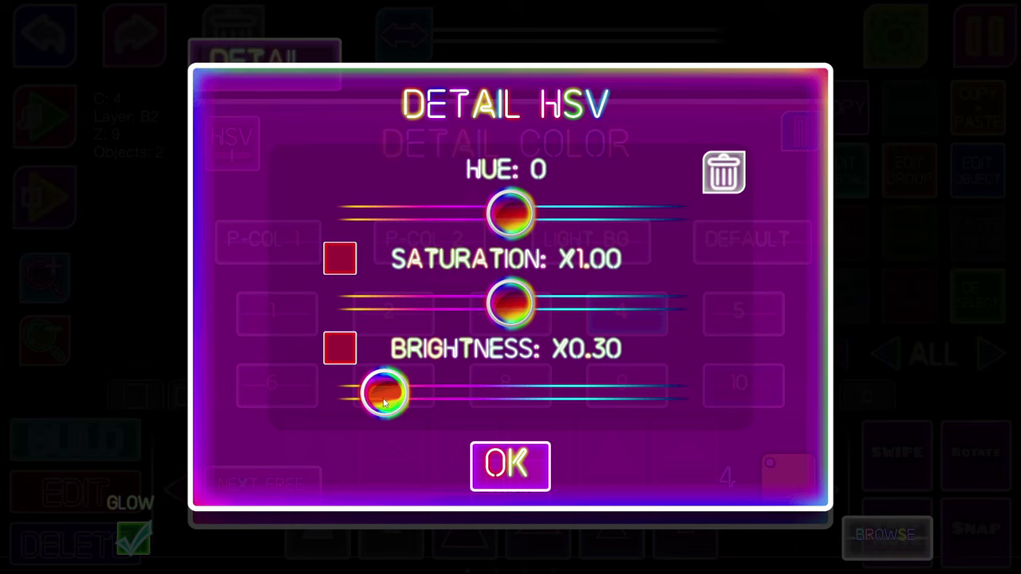
pyautogui.moveTo(511, 301); pyautogui.dragTo(459, 304)
pyautogui.moveTo(386, 395); pyautogui.dragTo(421, 420)
pyautogui.click(522, 470)
pyautogui.click(519, 478)
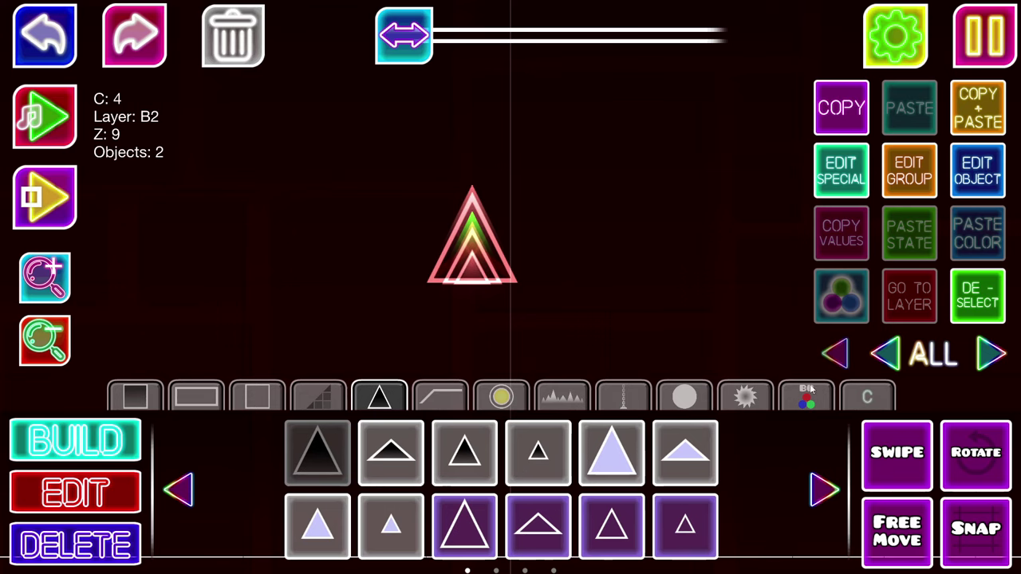
pyautogui.click(953, 318)
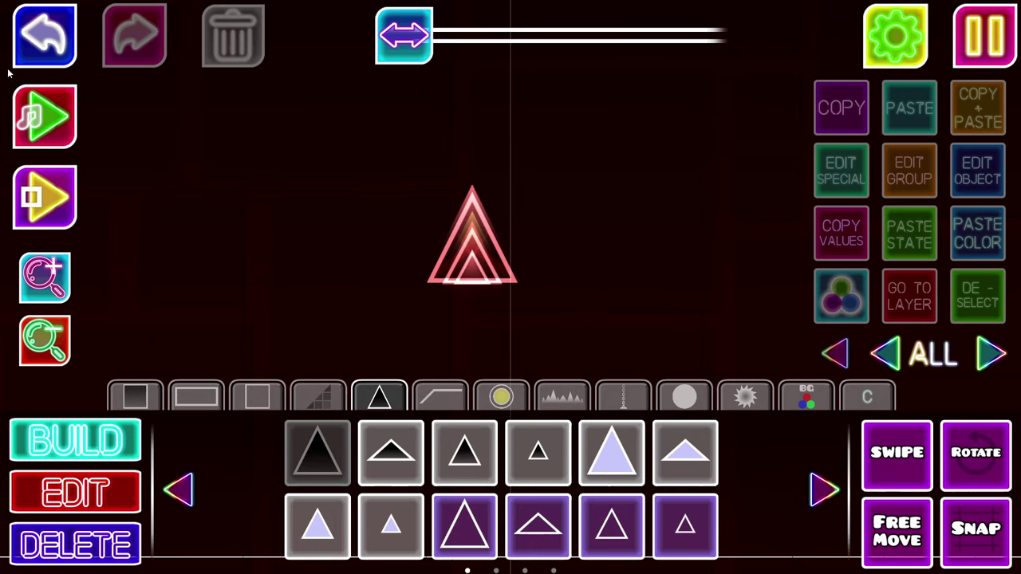
# Reselect the channel 4 gradient pair, duplicate it and move the copy down into the inner spike.
pyautogui.click(26, 38)
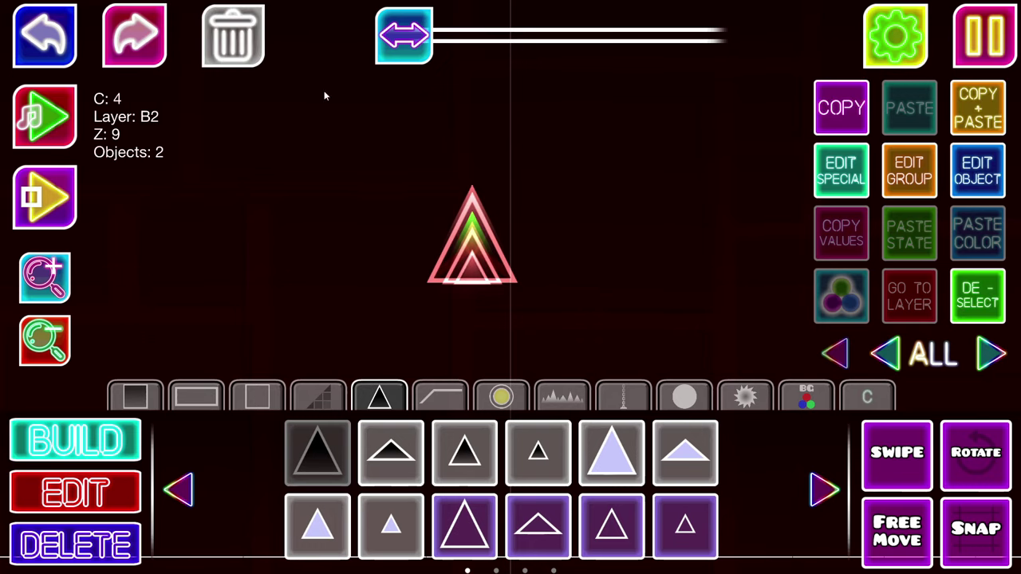
pyautogui.click(981, 108)
pyautogui.hotkey('shift', 's')
pyautogui.hotkey('shift', 's')
pyautogui.hotkey('shift', 's')
pyautogui.hotkey('shift', 's')
pyautogui.hotkey('shift', 's')
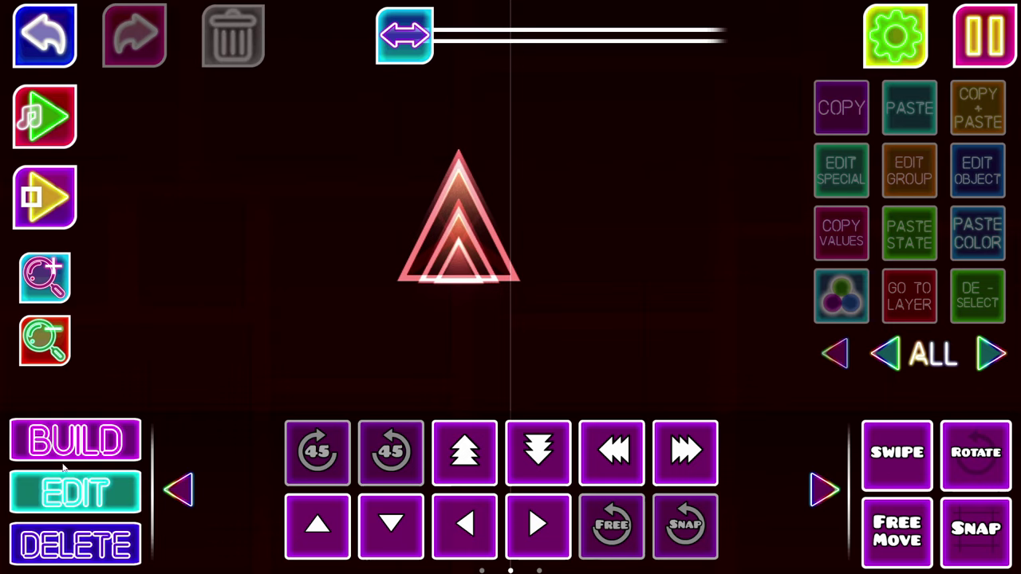
# Place a large round glow over the center of the spike.
pyautogui.click(109, 446)
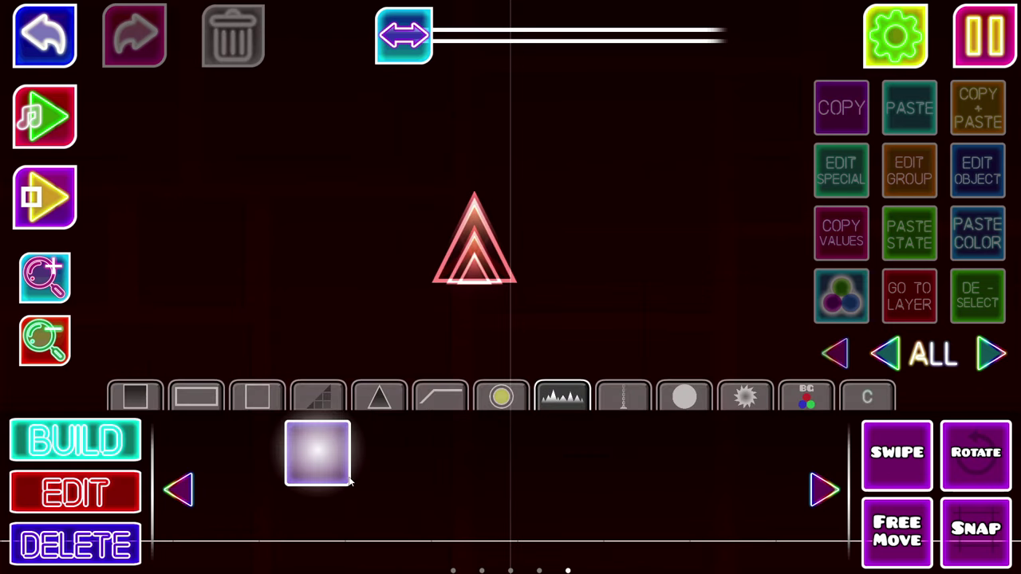
pyautogui.click(348, 480)
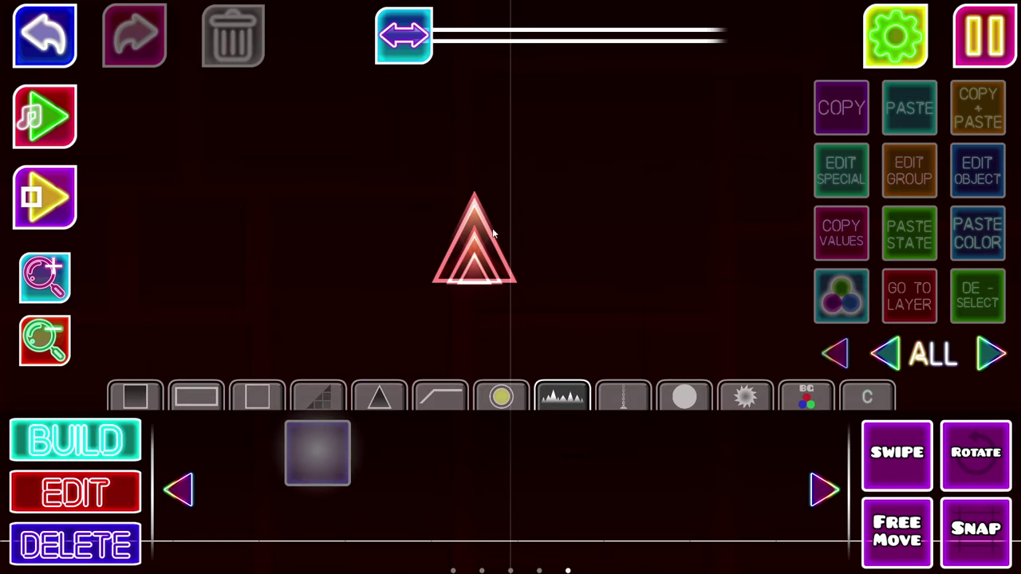
pyautogui.click(474, 239)
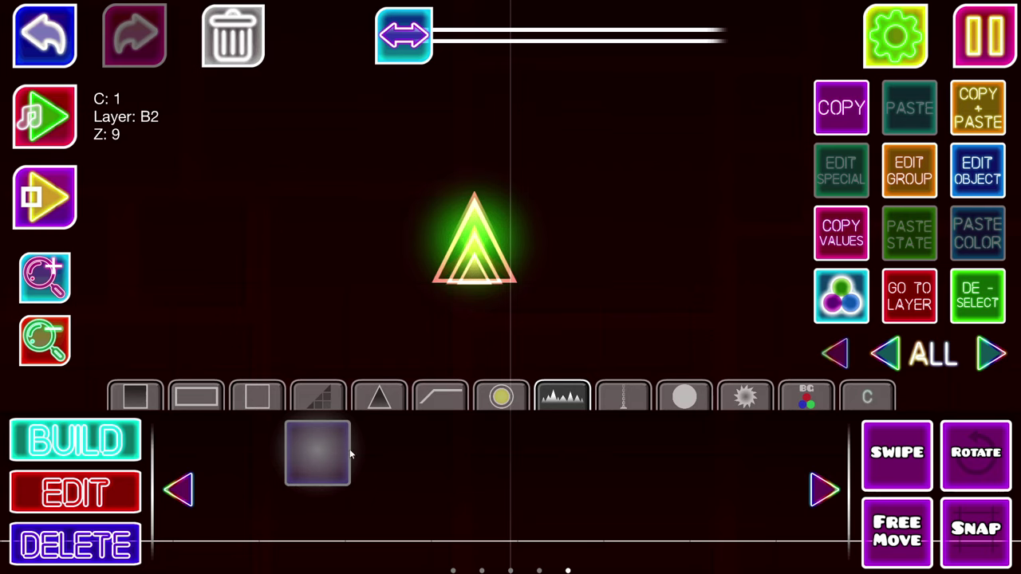
# Lower the brightness of the large glow in its detail color HSV settings and deselect it.
pyautogui.click(961, 188)
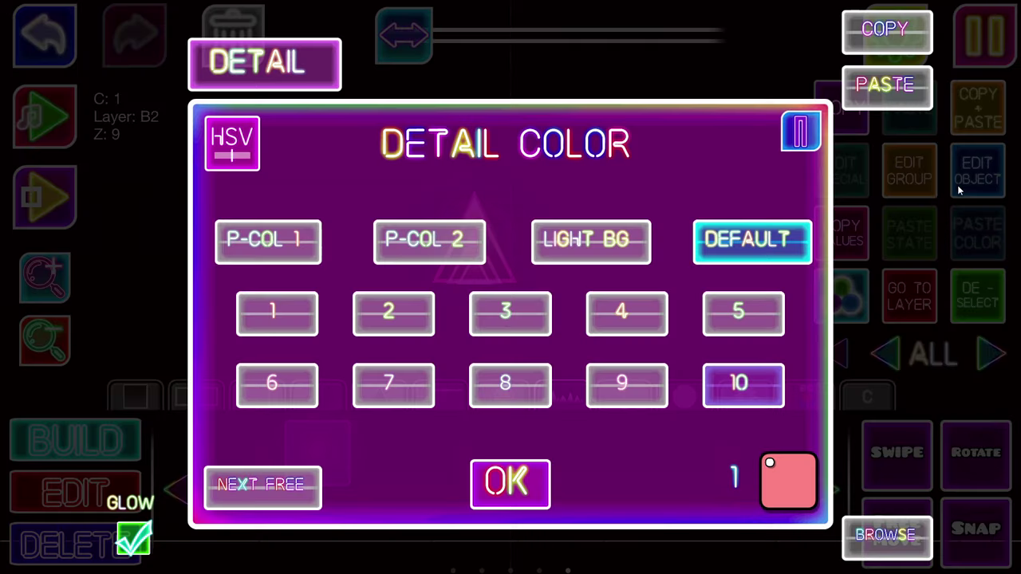
pyautogui.click(257, 164)
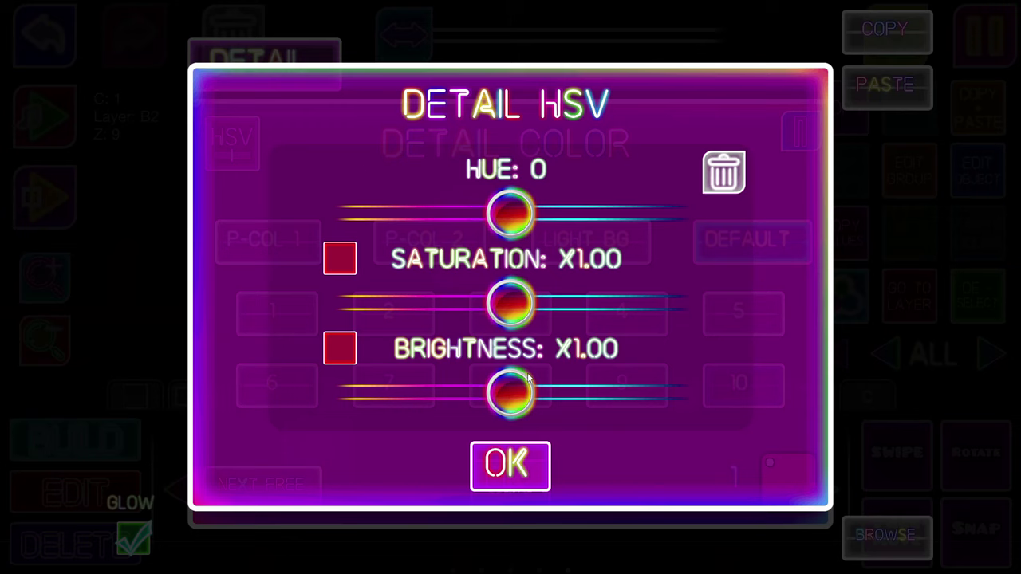
pyautogui.moveTo(511, 393); pyautogui.dragTo(403, 393)
pyautogui.click(511, 467)
pyautogui.click(511, 471)
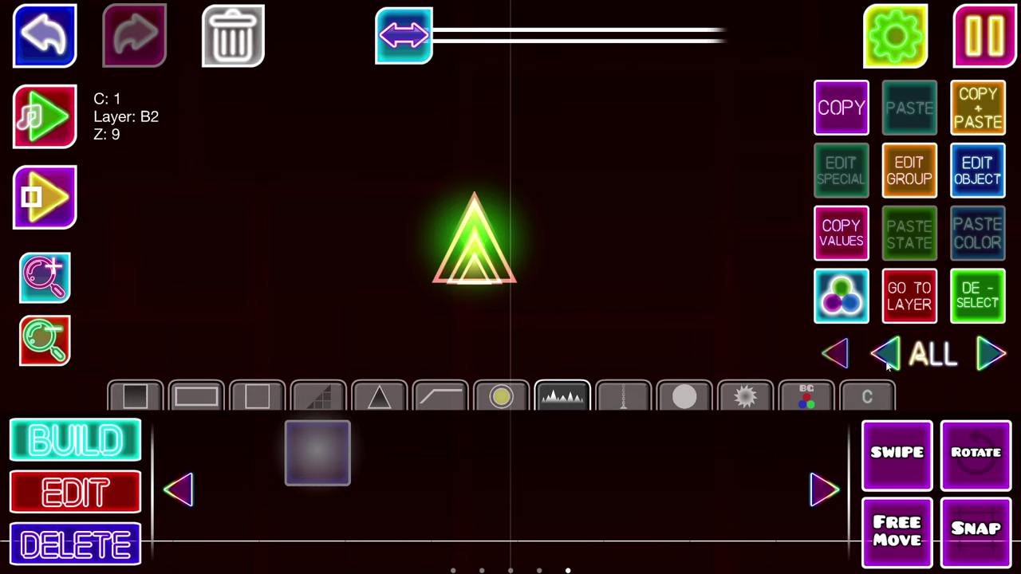
pyautogui.click(975, 295)
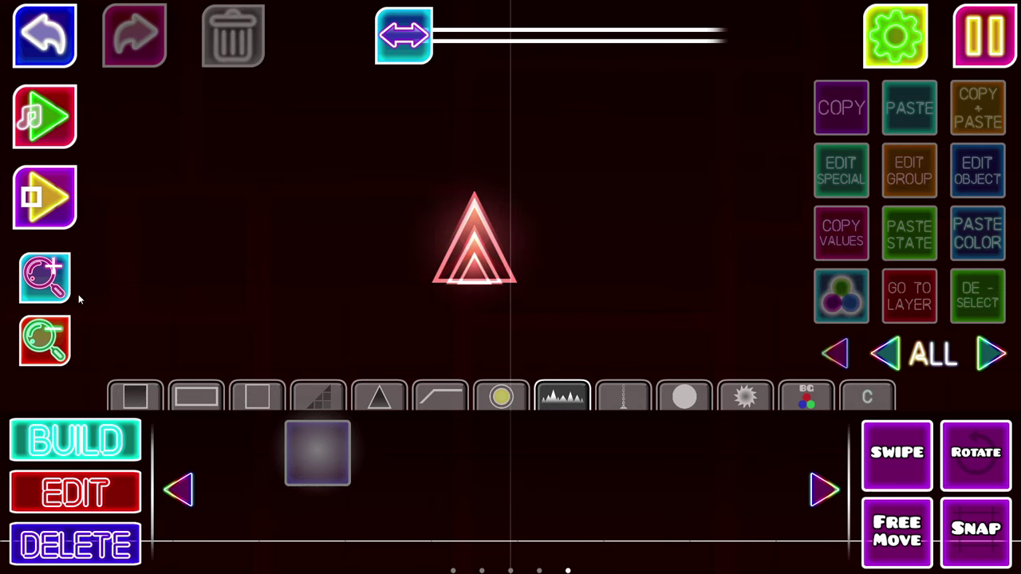
# Set the additional round glow's detail color to channel 4 with HSV brightness x0.20, and deselect it.
pyautogui.click(55, 334)
pyautogui.click(55, 334)
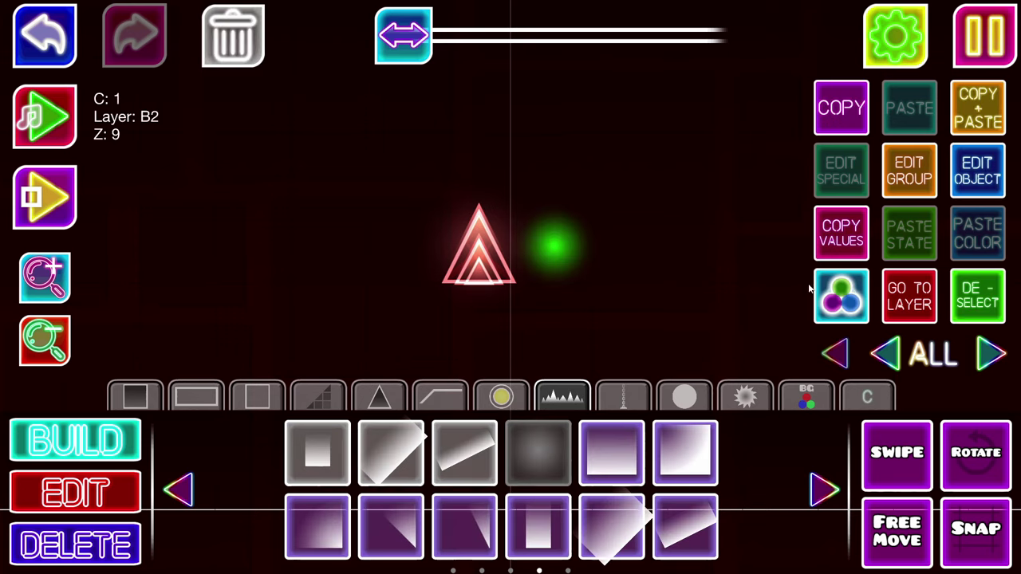
pyautogui.click(841, 297)
pyautogui.click(485, 317)
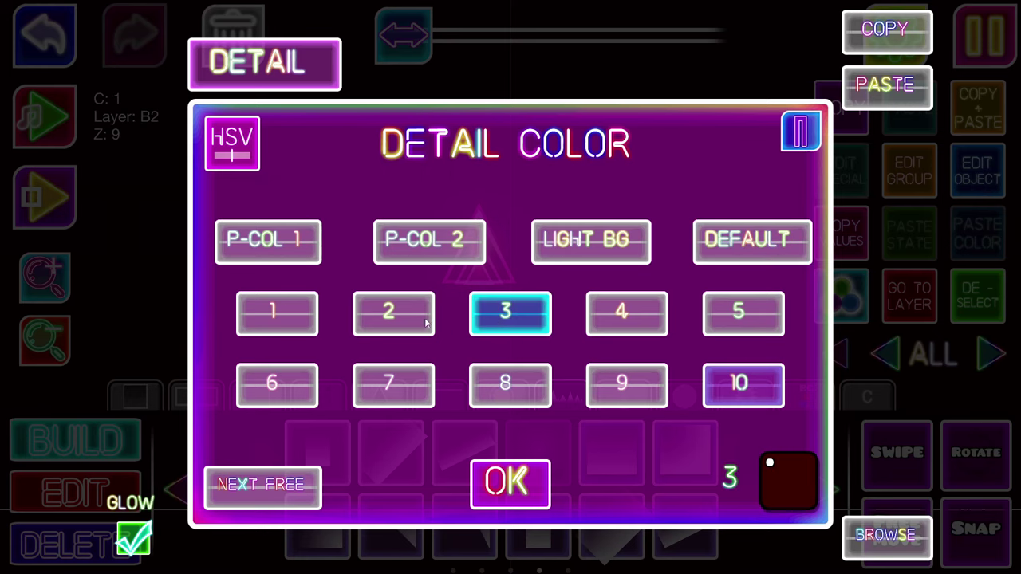
pyautogui.click(393, 313)
pyautogui.click(626, 313)
pyautogui.click(231, 143)
pyautogui.moveTo(502, 391); pyautogui.dragTo(359, 409)
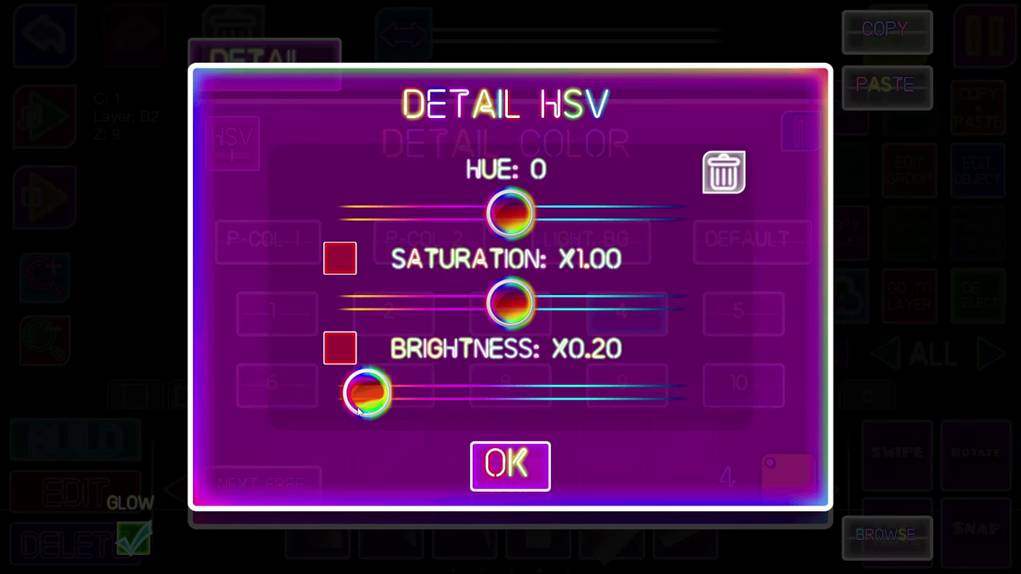
pyautogui.click(497, 469)
pyautogui.click(505, 480)
pyautogui.click(965, 297)
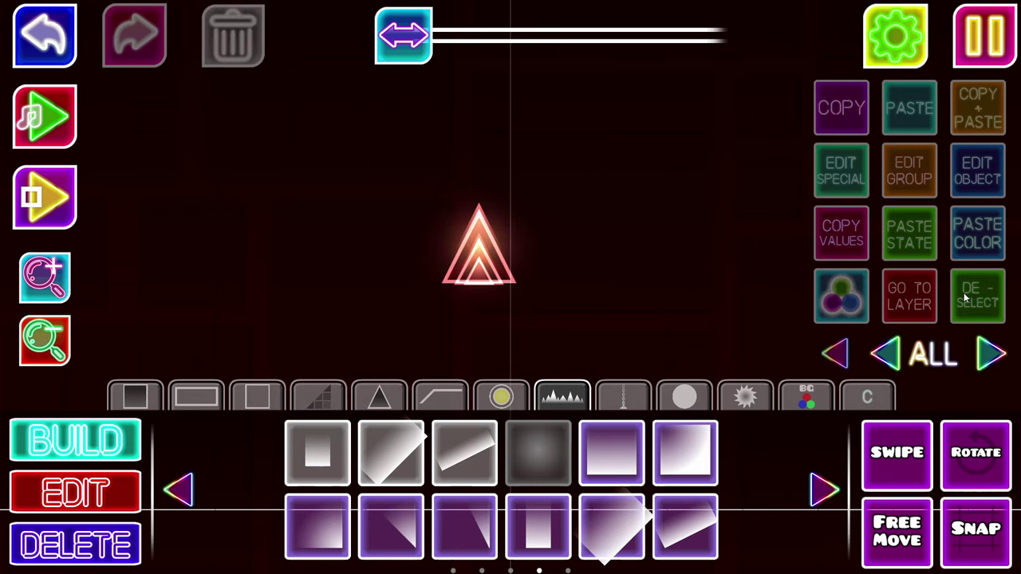
# Select the entire spike design and move it down onto the ground line, nudging it one grid step left.
pyautogui.moveTo(744, 255); pyautogui.dragTo(688, 233)
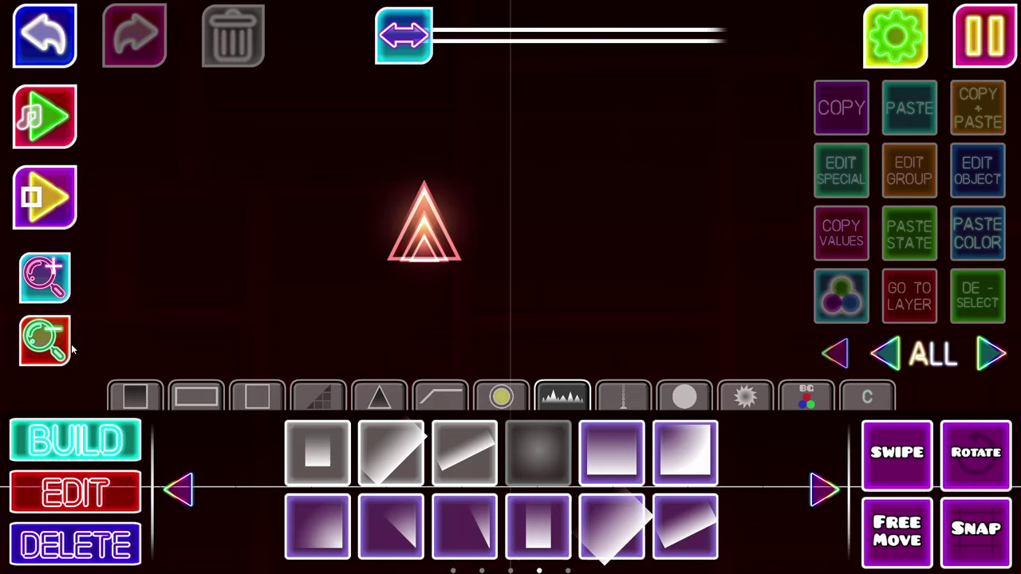
pyautogui.click(45, 341)
pyautogui.press('2')
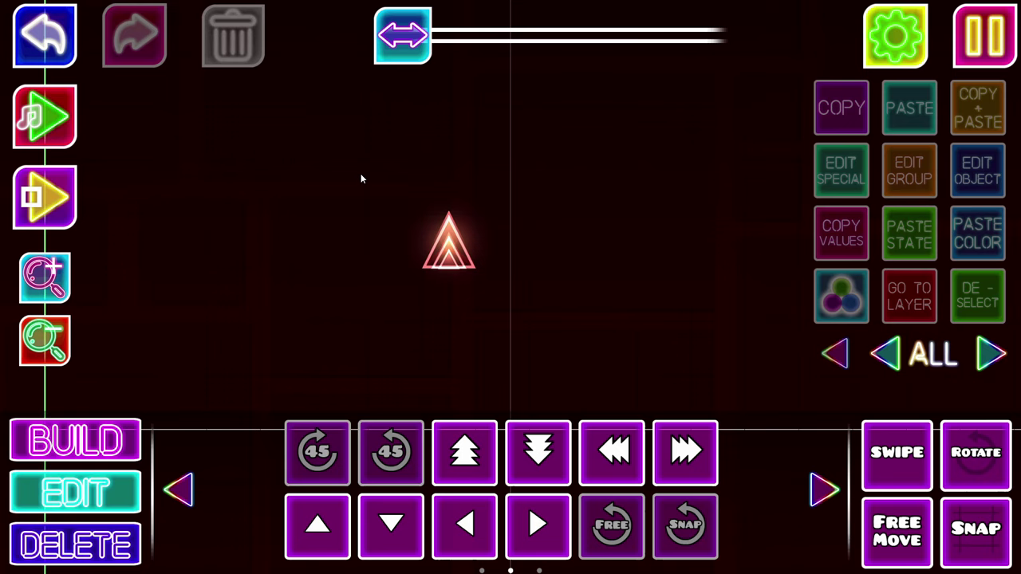
pyautogui.moveTo(361, 174); pyautogui.dragTo(598, 288)
pyautogui.press('s')
pyautogui.press('s')
pyautogui.press('s')
pyautogui.moveTo(547, 343); pyautogui.dragTo(557, 183)
pyautogui.press('a')
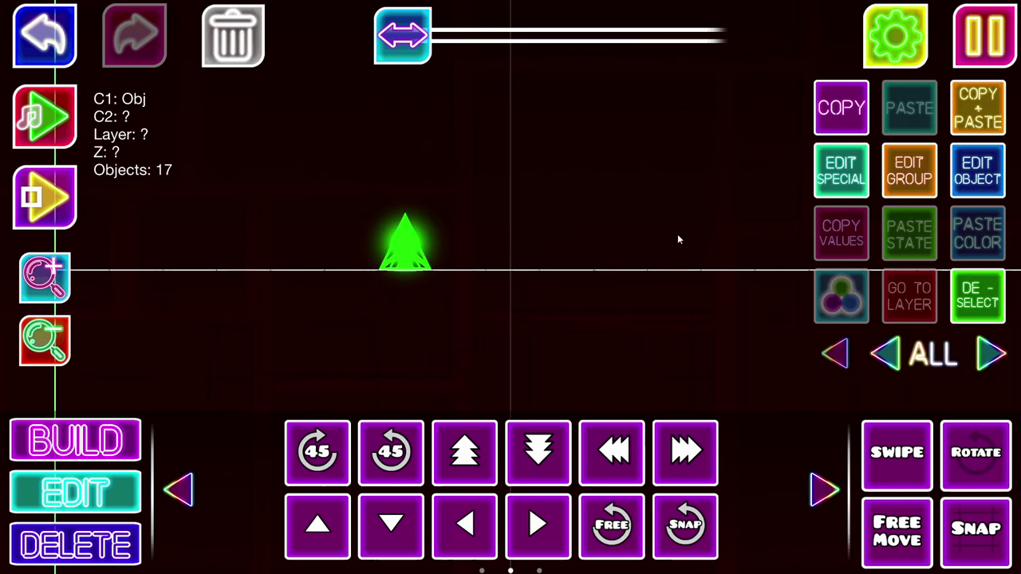
# Duplicate the selected spike design twice to form a row of three adjacent spikes on the ground.
pyautogui.hotkey('ctrl', 'd')
pyautogui.hotkey('ctrl', 'd')
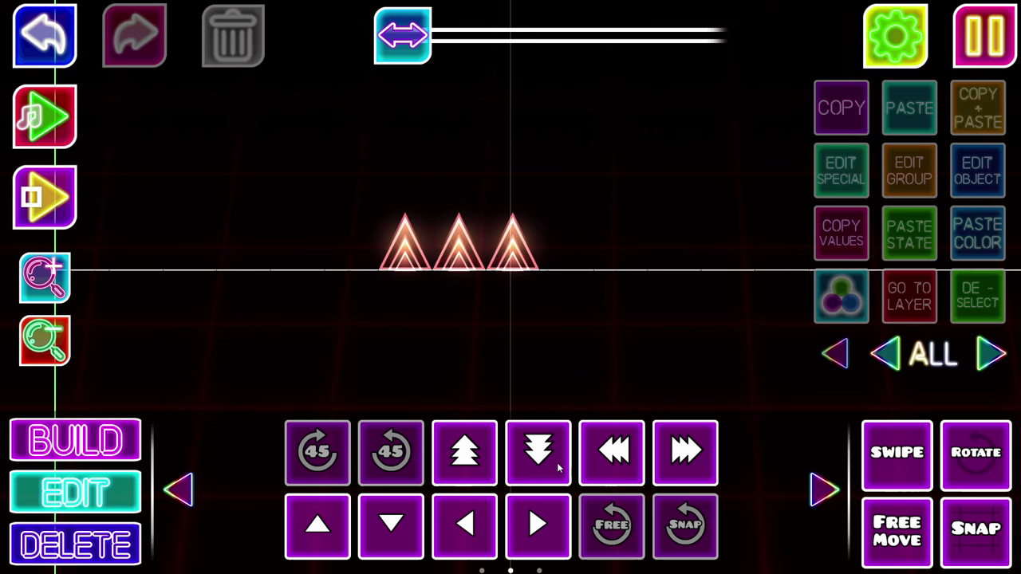
pyautogui.moveTo(562, 252); pyautogui.dragTo(610, 277)
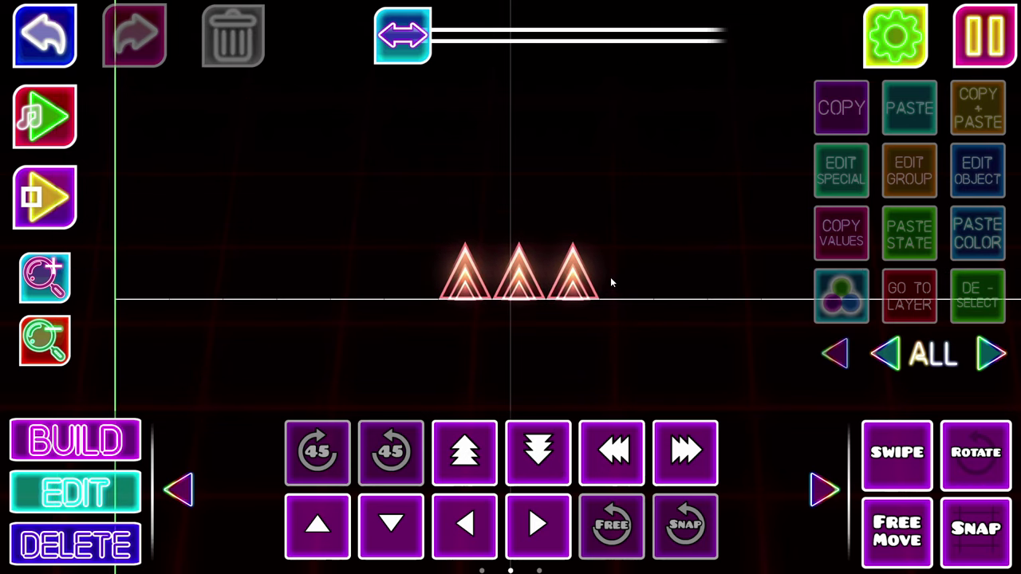
pyautogui.click(77, 442)
pyautogui.click(824, 489)
pyautogui.click(317, 453)
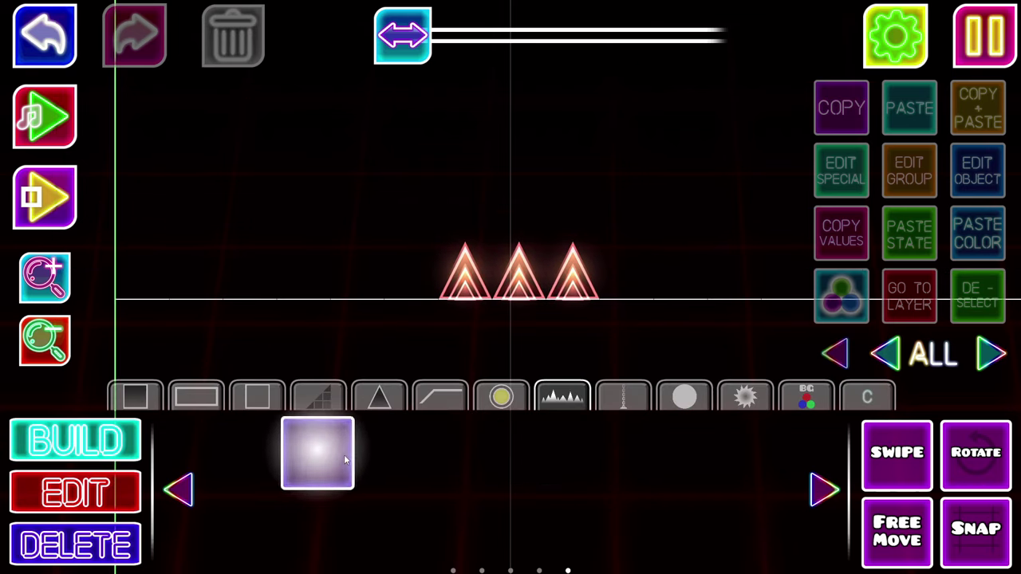
pyautogui.click(342, 203)
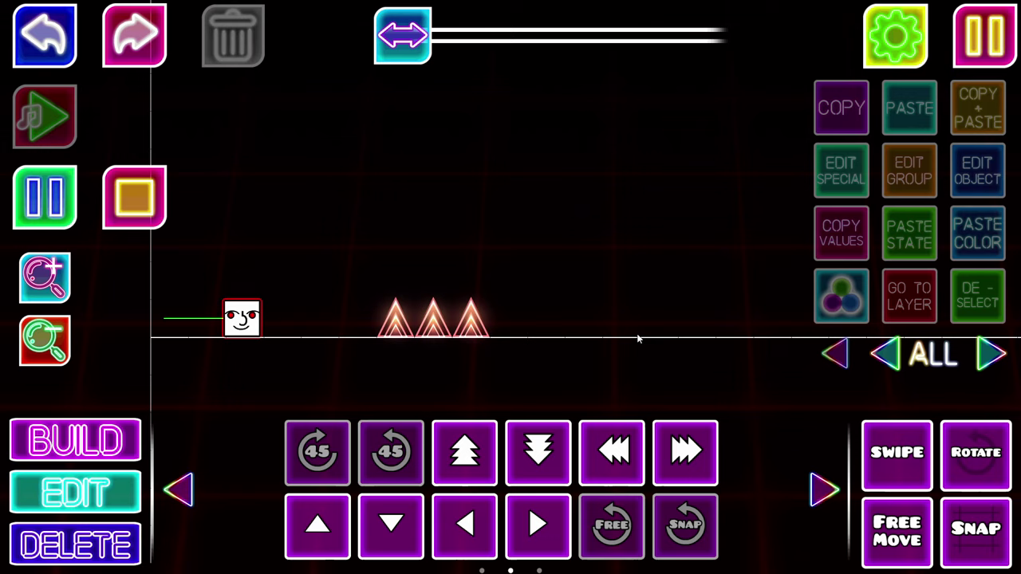
# Playtest jumping over the row of three spikes and examine the resulting jump path up close.
pyautogui.click(668, 304)
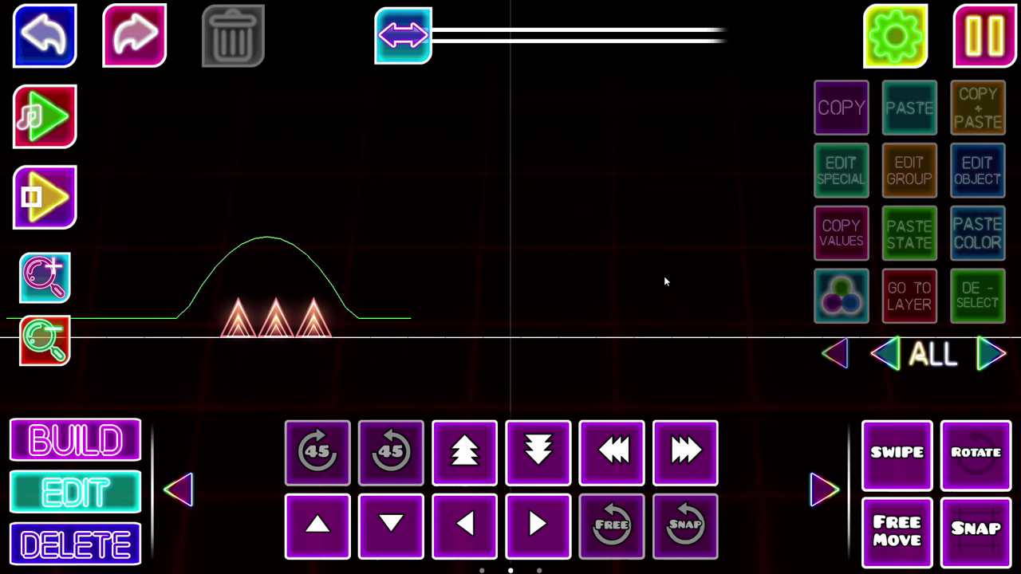
pyautogui.press('Return')
pyautogui.click(664, 277)
pyautogui.press('Return')
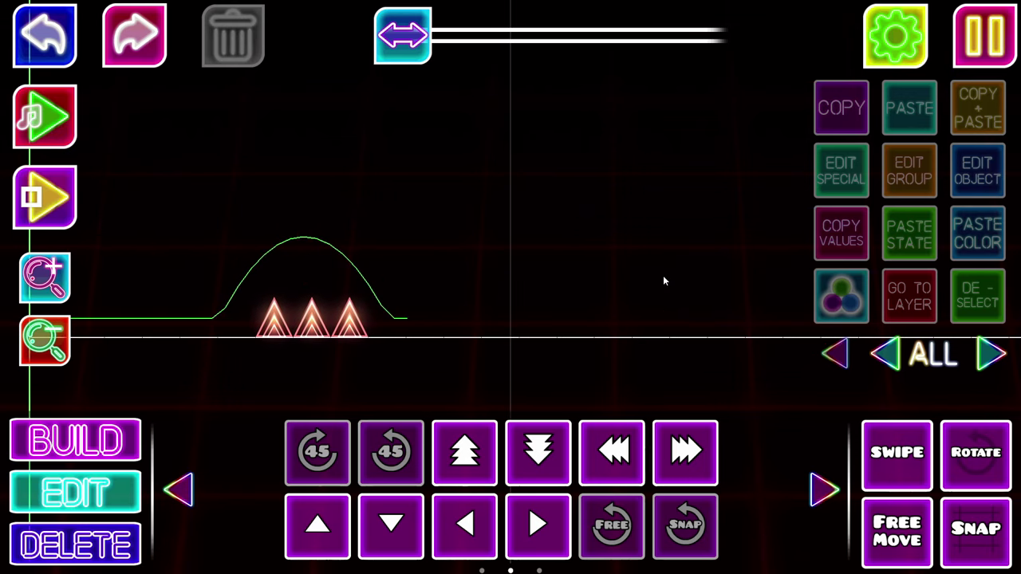
pyautogui.click(51, 270)
pyautogui.click(51, 270)
pyautogui.click(51, 270)
pyautogui.click(52, 270)
pyautogui.moveTo(326, 246); pyautogui.dragTo(666, 178)
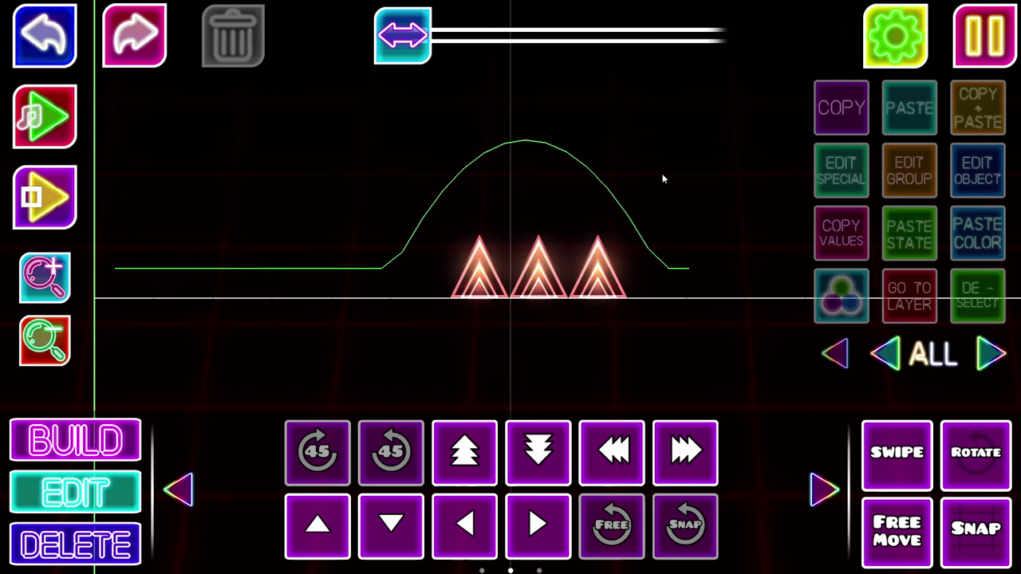
# Open the level editor's pause menu with the save and exit options.
pyautogui.moveTo(594, 332); pyautogui.dragTo(499, 317)
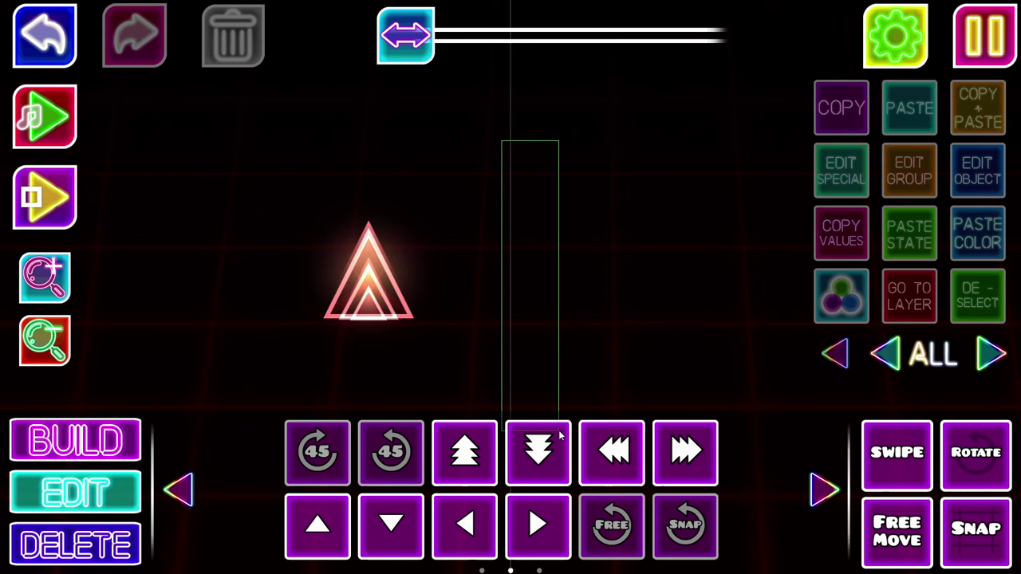
pyautogui.press('Escape')
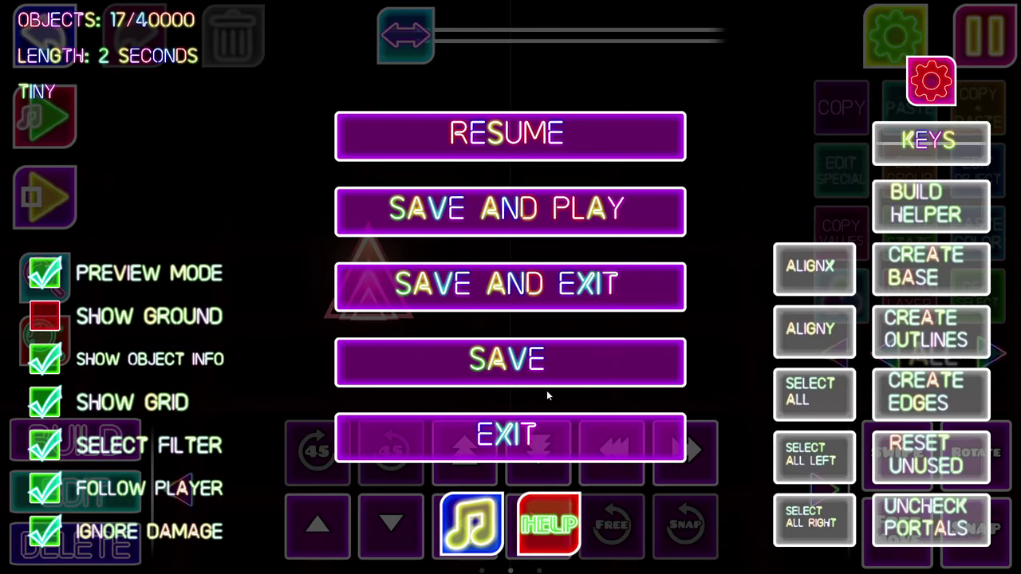